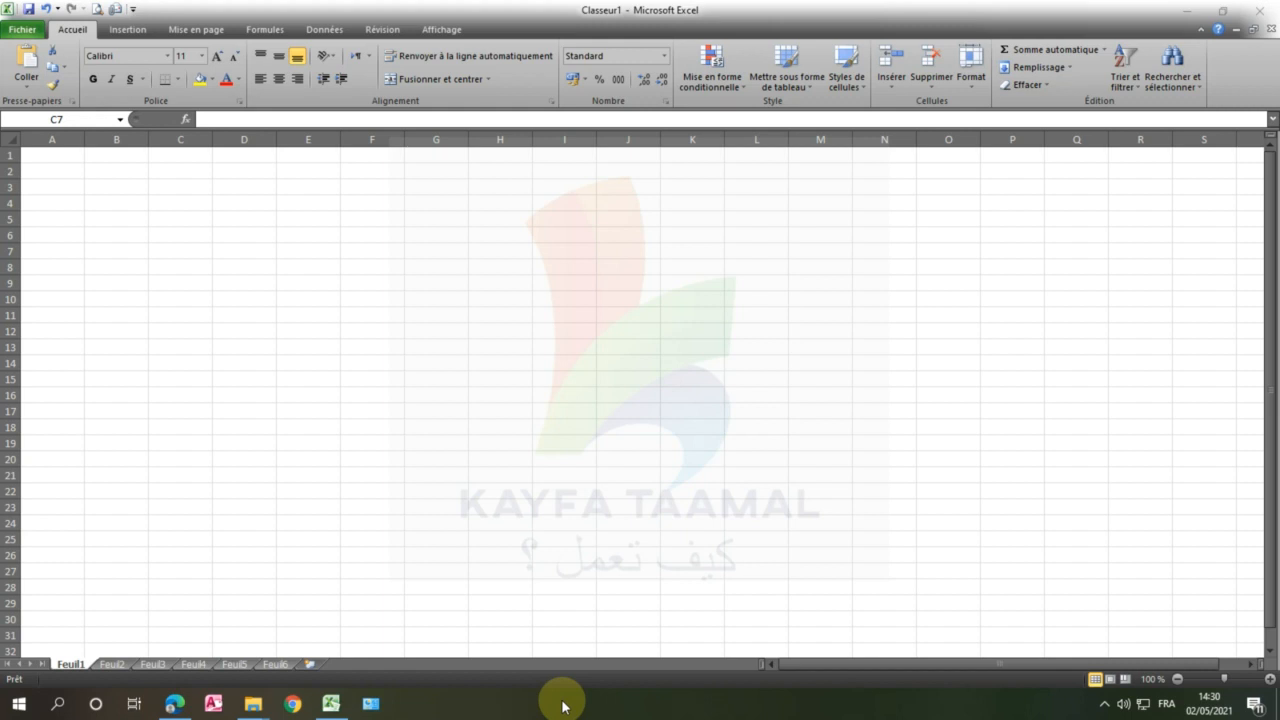
- Enter the column headers "Mois" in cell B4 and "nombre" in cell C4
{"action": "left_click", "coordinate": [125, 187]}
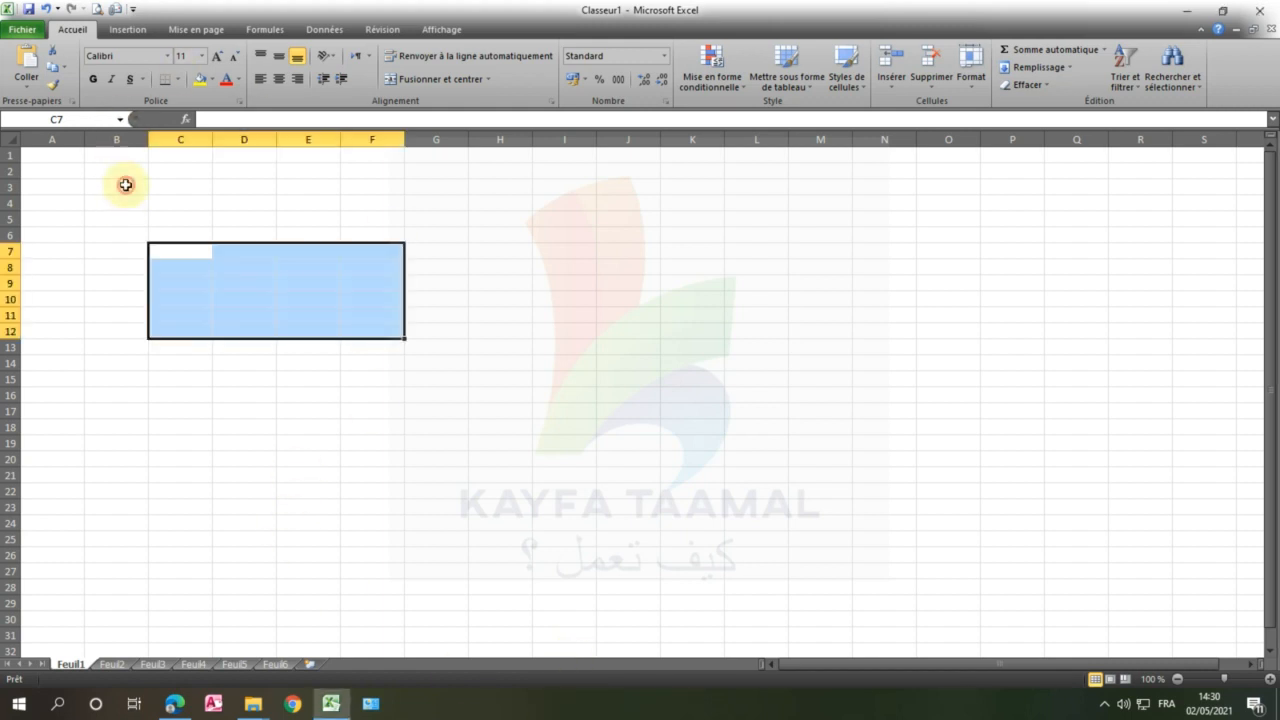
{"action": "left_click", "coordinate": [205, 217]}
{"action": "left_click", "coordinate": [185, 205]}
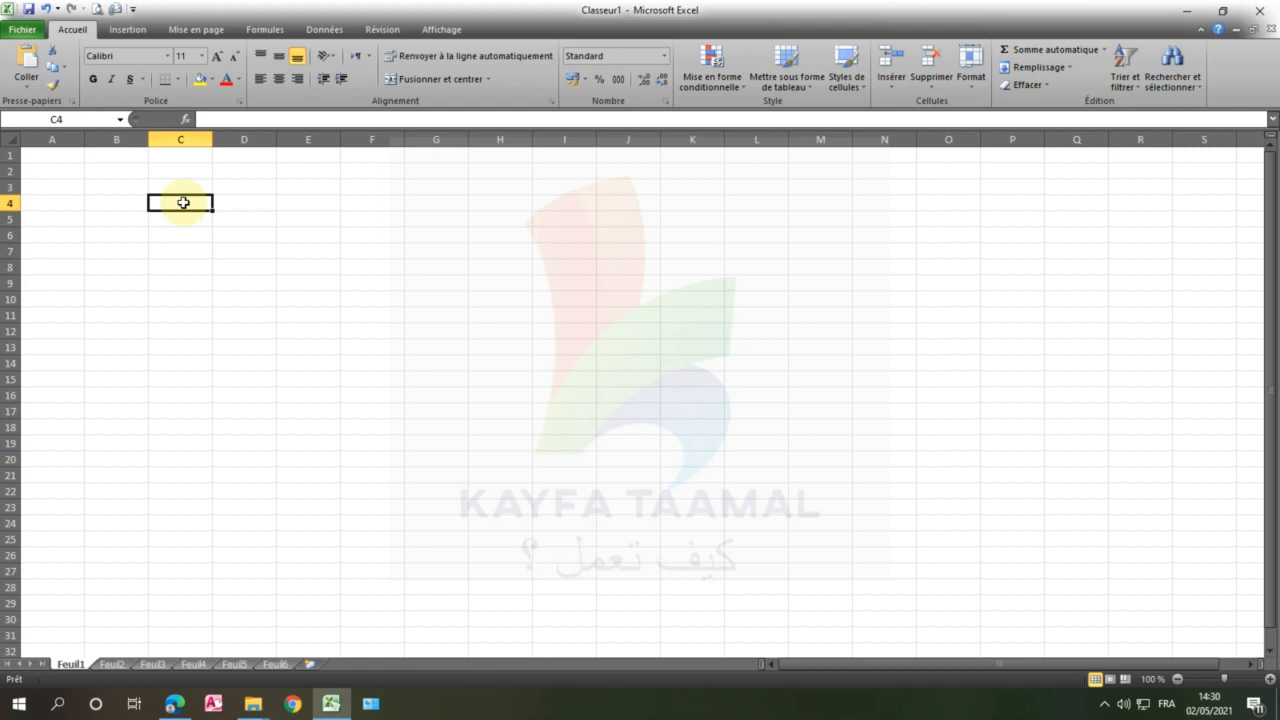
{"action": "left_click", "coordinate": [182, 204]}
{"action": "type", "text": "nombre"}
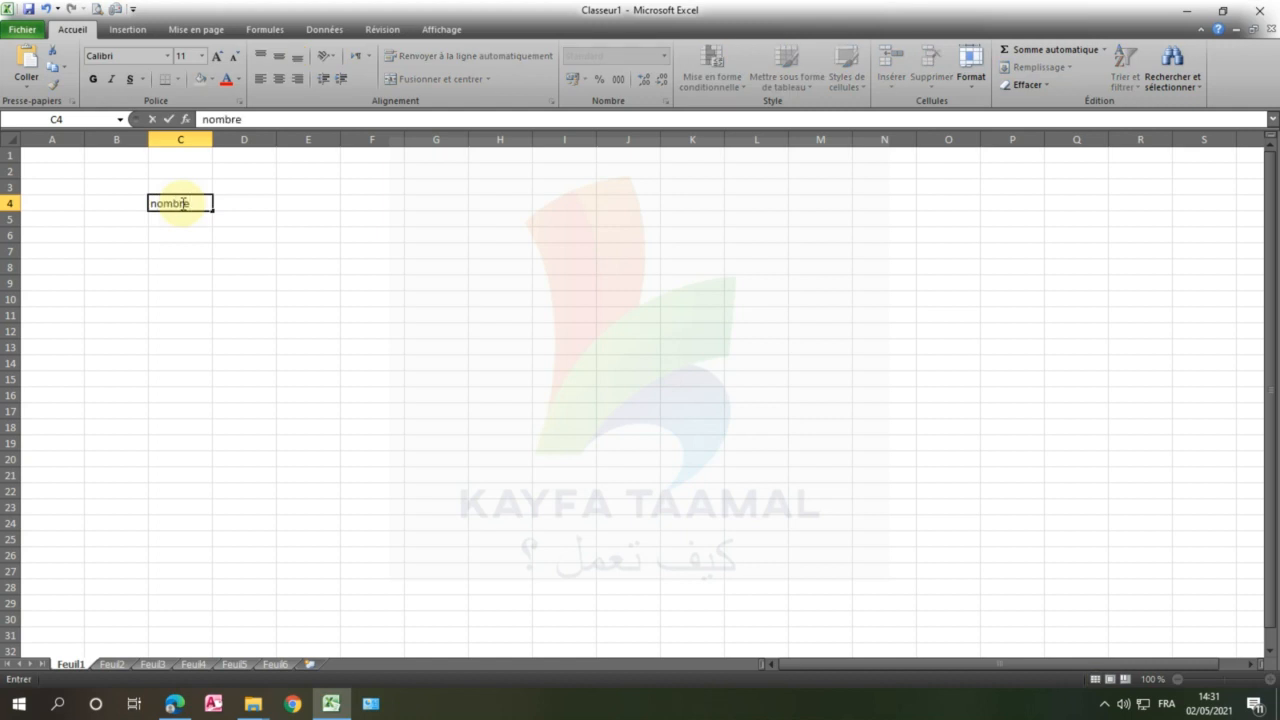
{"action": "key", "text": "Tab"}
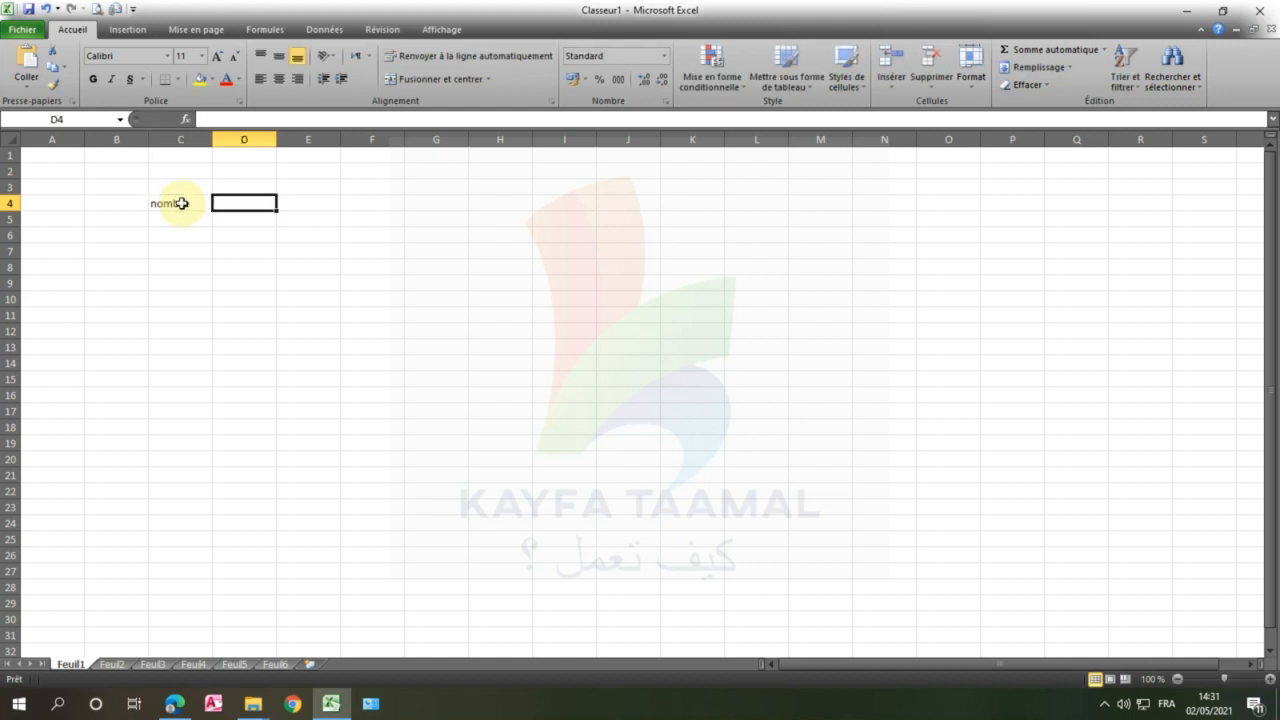
{"action": "key", "text": "Left"}
{"action": "key", "text": "Left"}
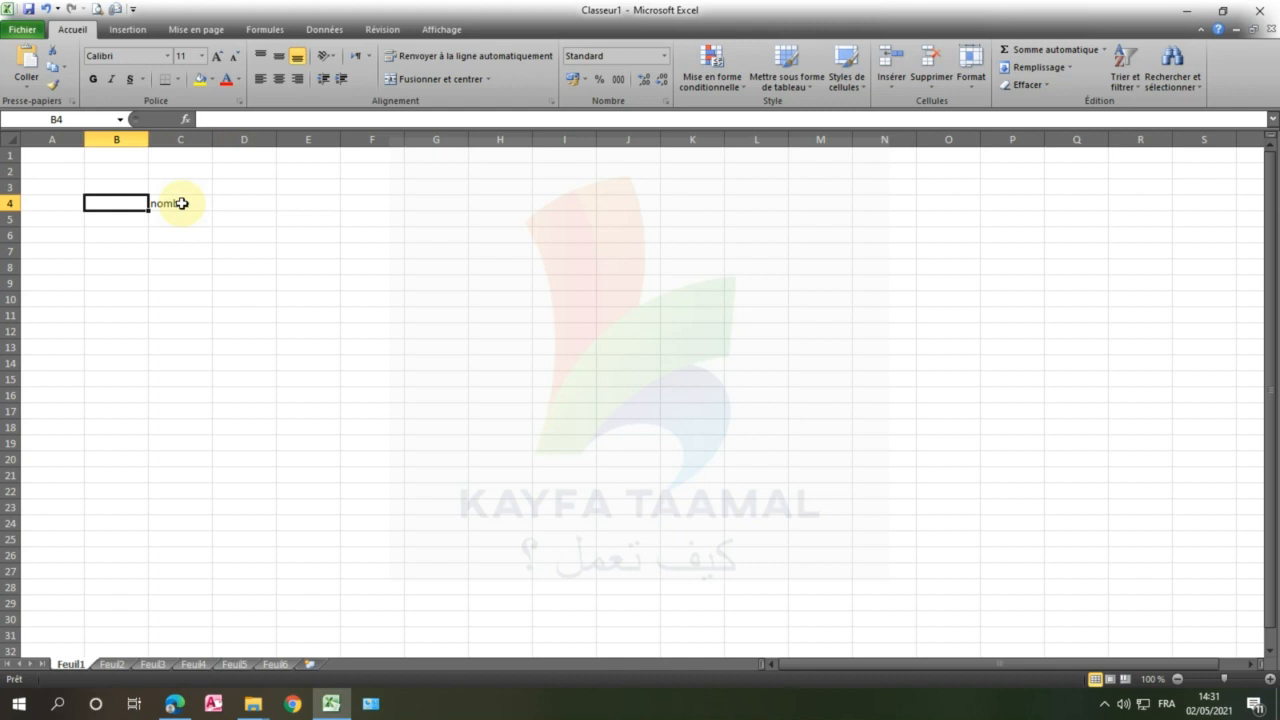
{"action": "type", "text": "Mois"}
{"action": "key", "text": "Return"}
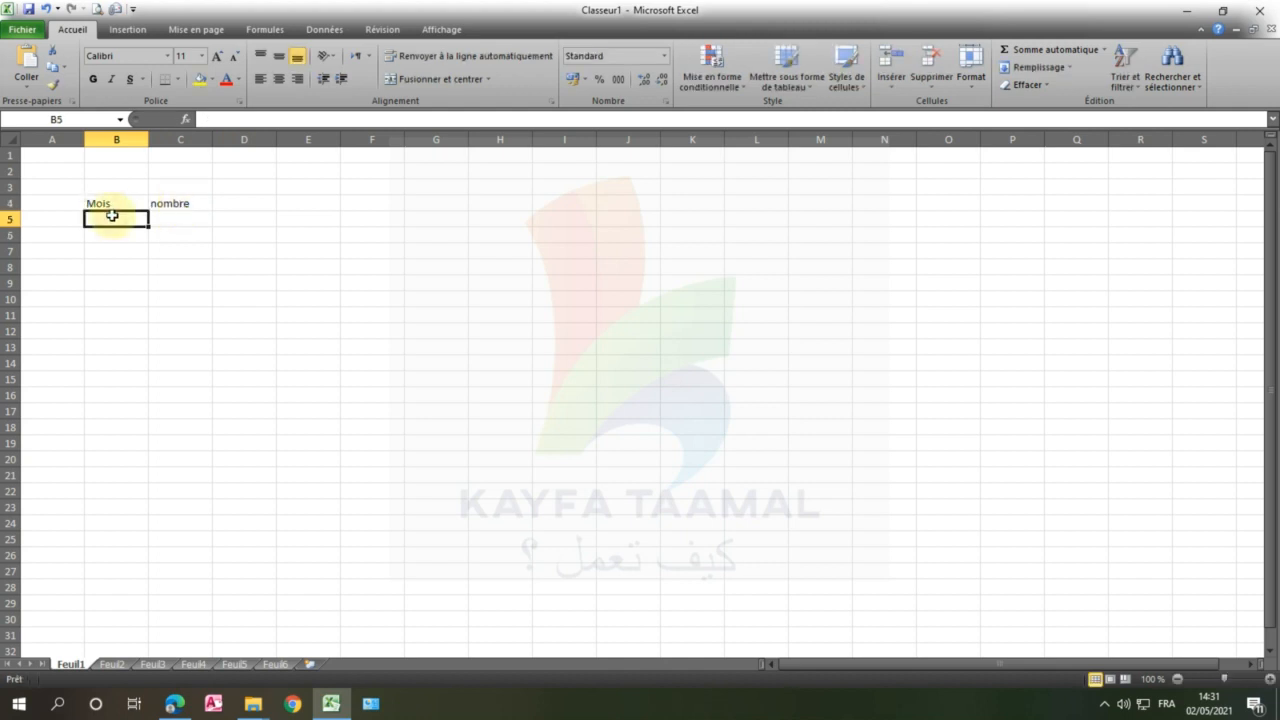
- Enter "janvier" in B5 and fill the month series down to décembre in B16
{"action": "type", "text": "J"}
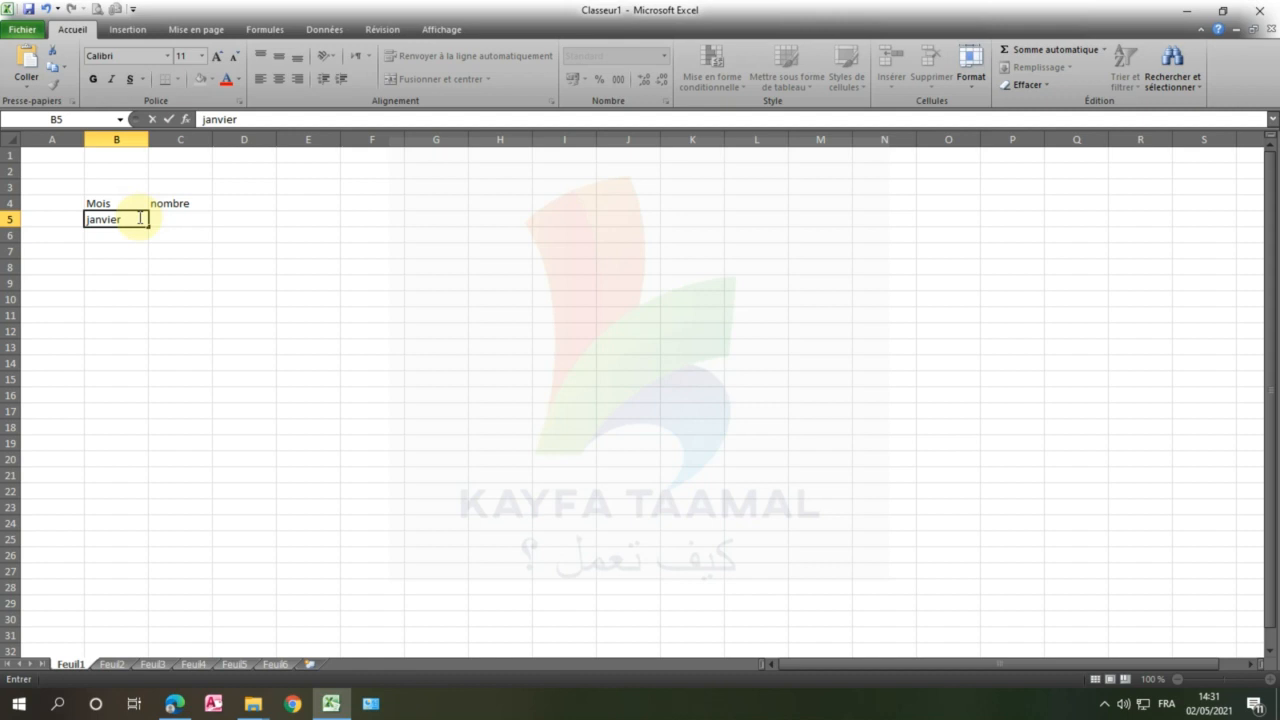
{"action": "left_click", "coordinate": [106, 248]}
{"action": "left_click", "coordinate": [111, 218]}
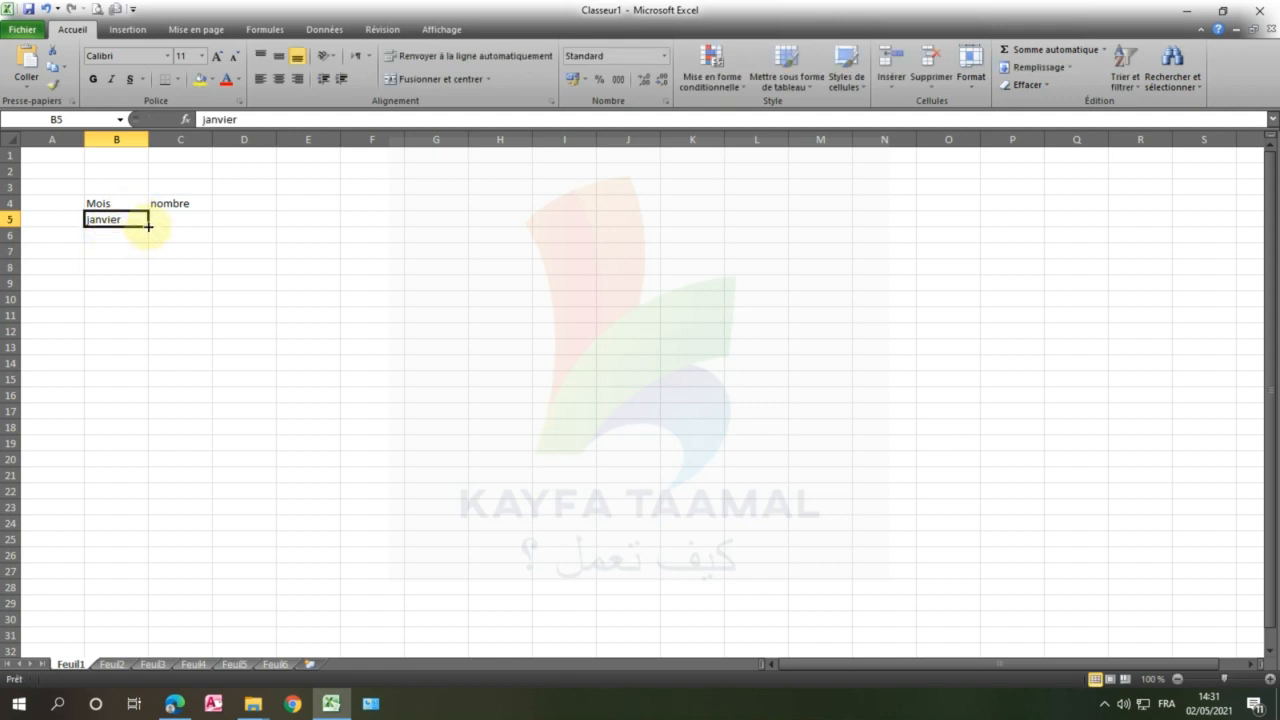
{"action": "left_click", "coordinate": [148, 227]}
{"action": "left_click", "coordinate": [139, 247]}
{"action": "left_click", "coordinate": [131, 226]}
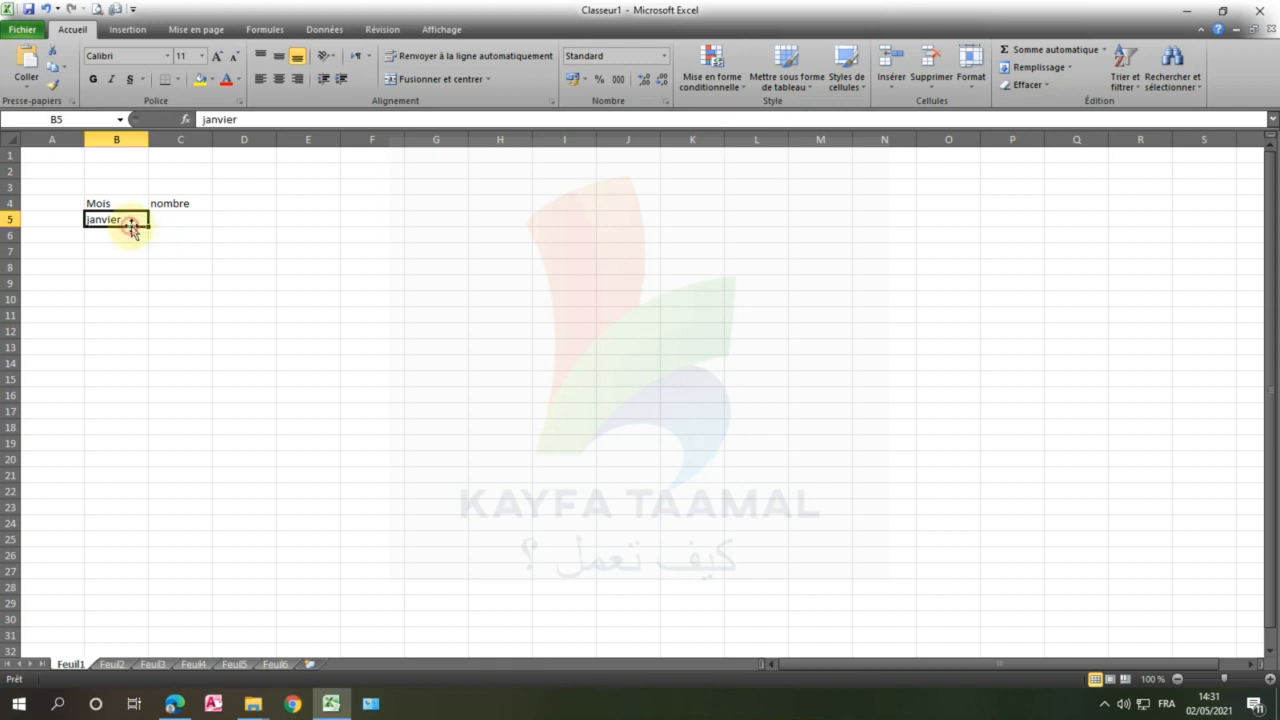
{"action": "left_click_drag", "start_coordinate": [146, 226], "coordinate": [145, 410]}
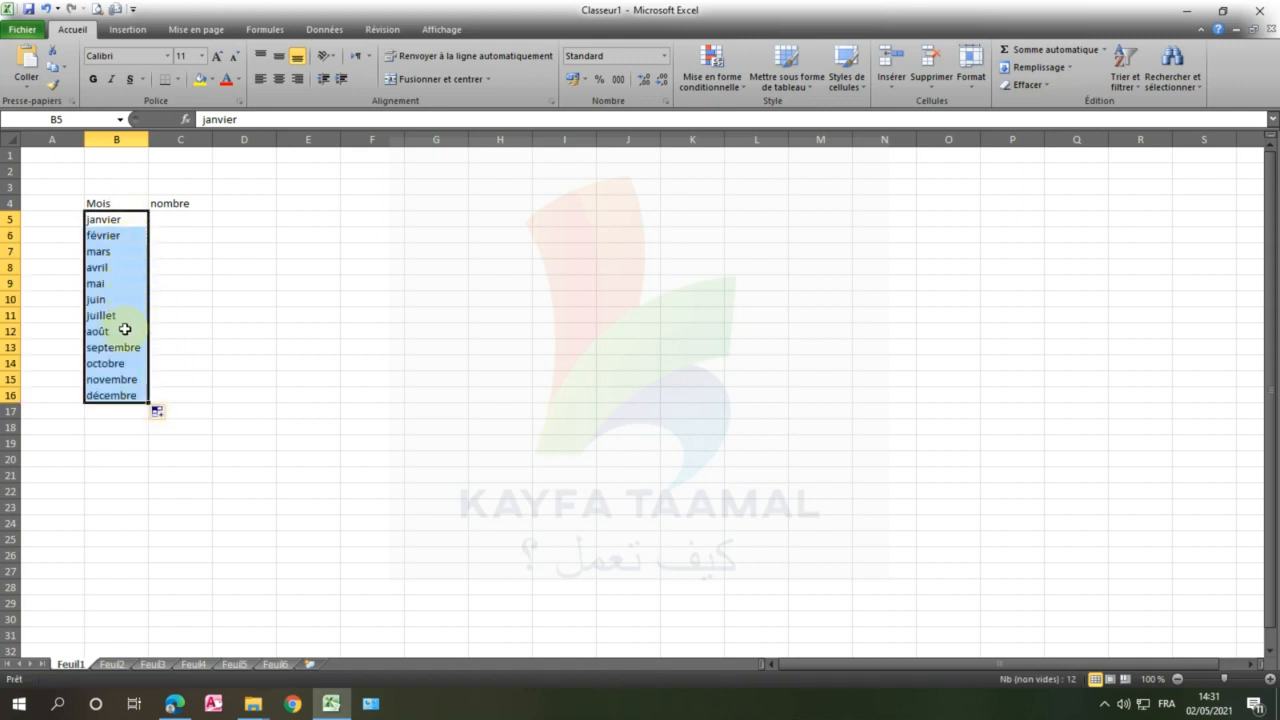
- Enter the nombre values for janvier to mars in C5:C7: 1524, 125 and 324
{"action": "left_click", "coordinate": [189, 219]}
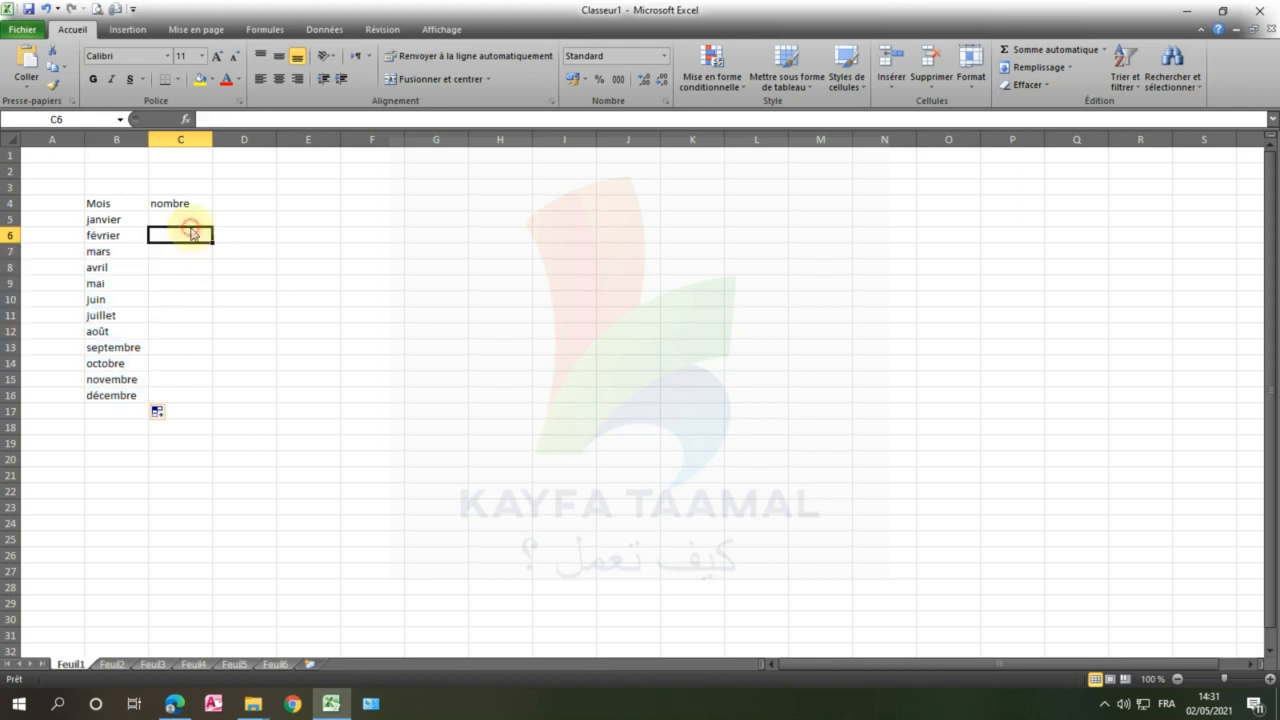
{"action": "type", "text": "1524"}
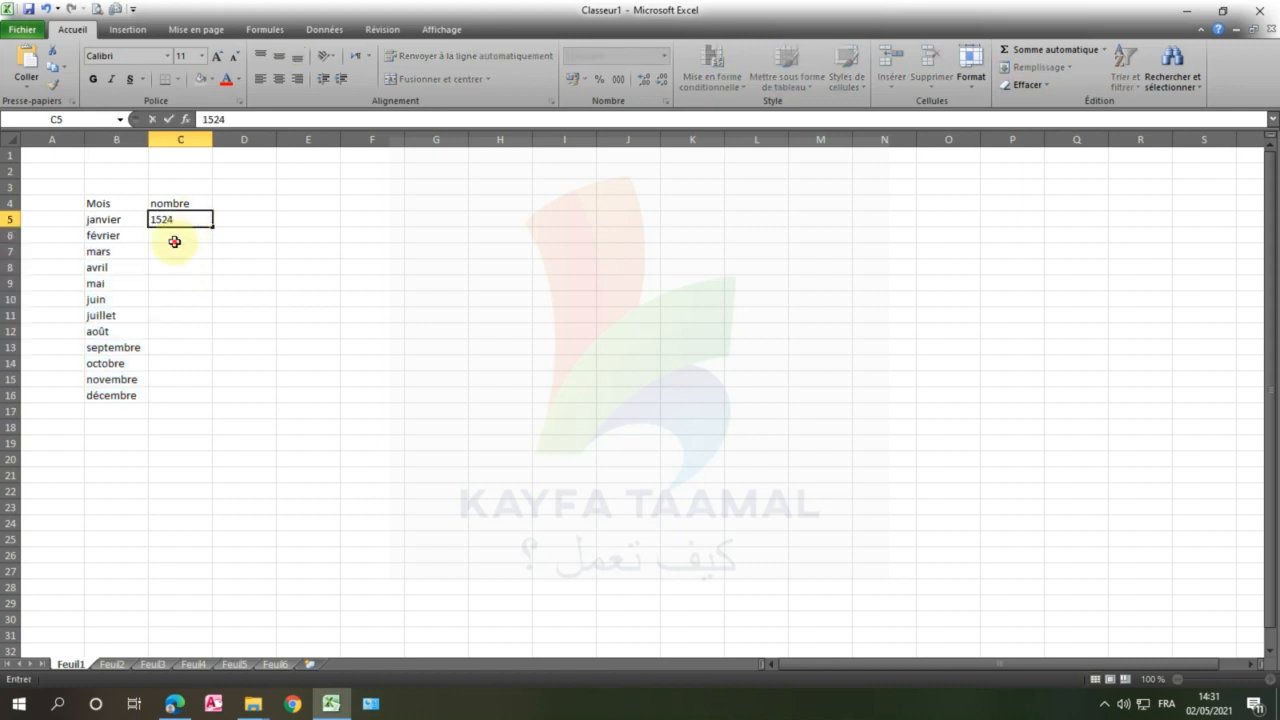
{"action": "left_click", "coordinate": [179, 239]}
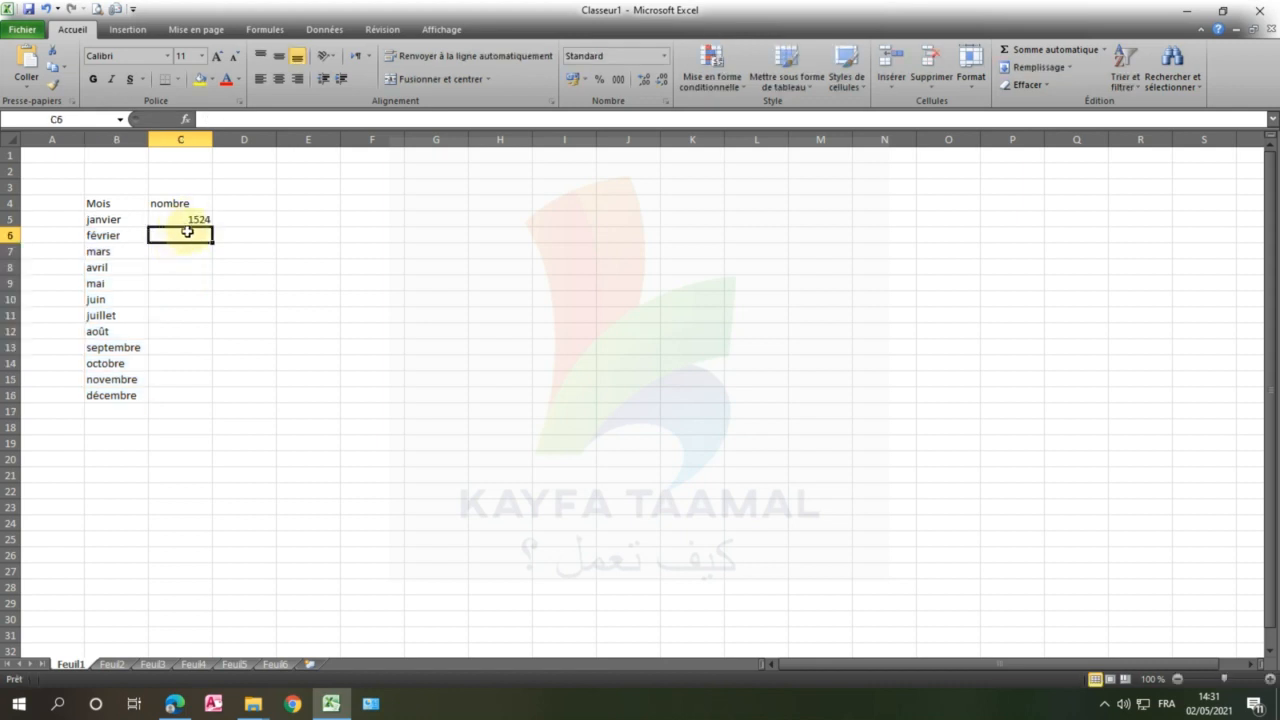
{"action": "type", "text": "125"}
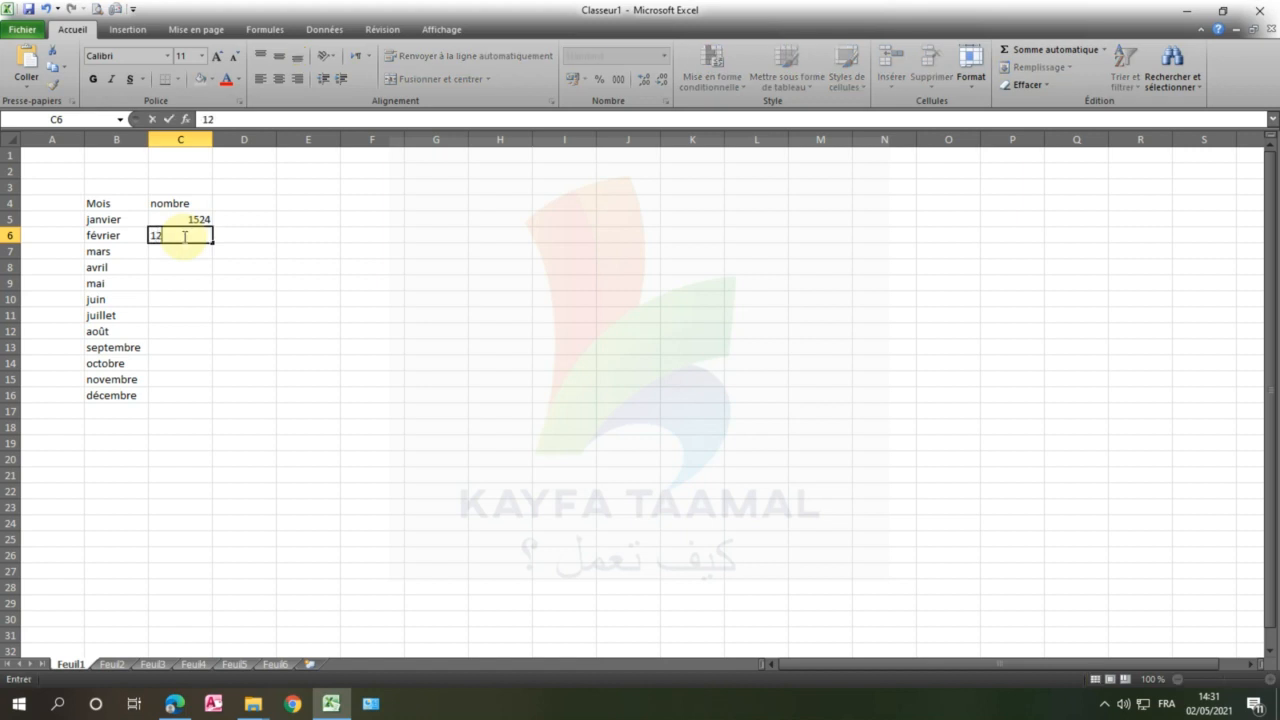
{"action": "key", "text": "Return"}
{"action": "type", "text": "324"}
{"action": "key", "text": "Up"}
{"action": "key", "text": "Left"}
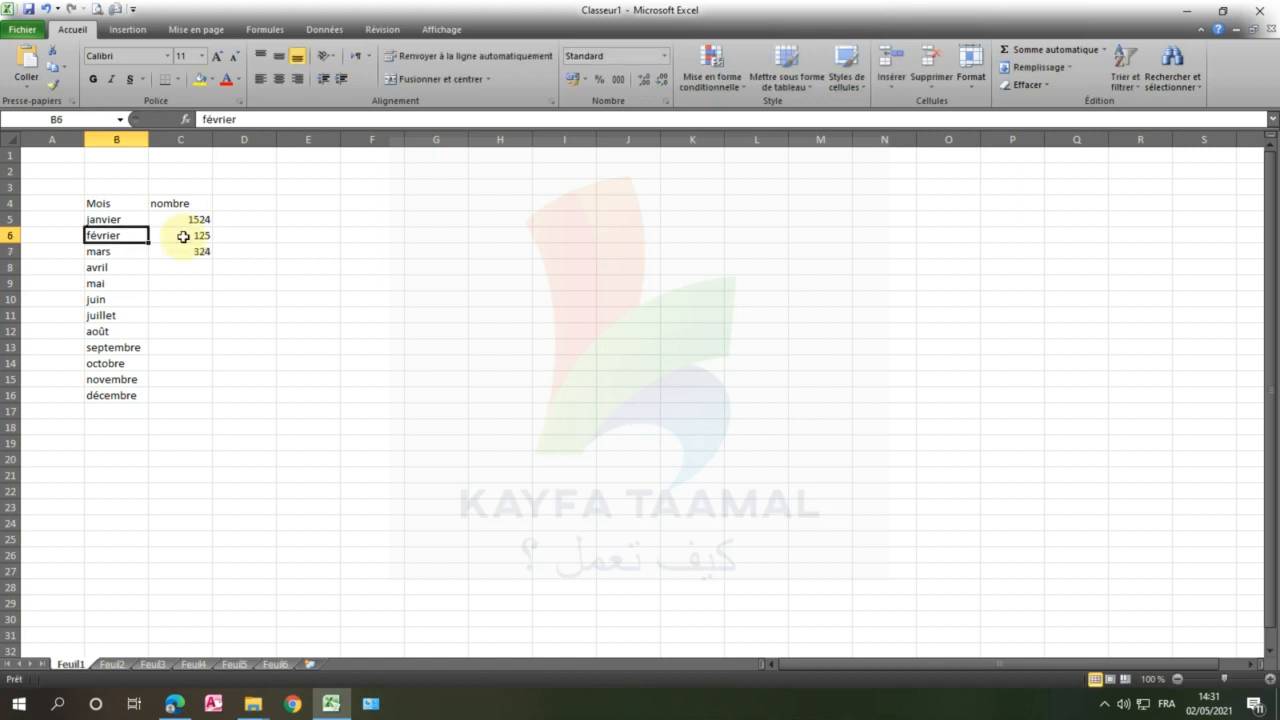
- Enter the nombre values for avril to juillet in C8:C11: 145, 152, 145 and 478
{"action": "left_click", "coordinate": [183, 236]}
{"action": "key", "text": "Down"}
{"action": "key", "text": "Down"}
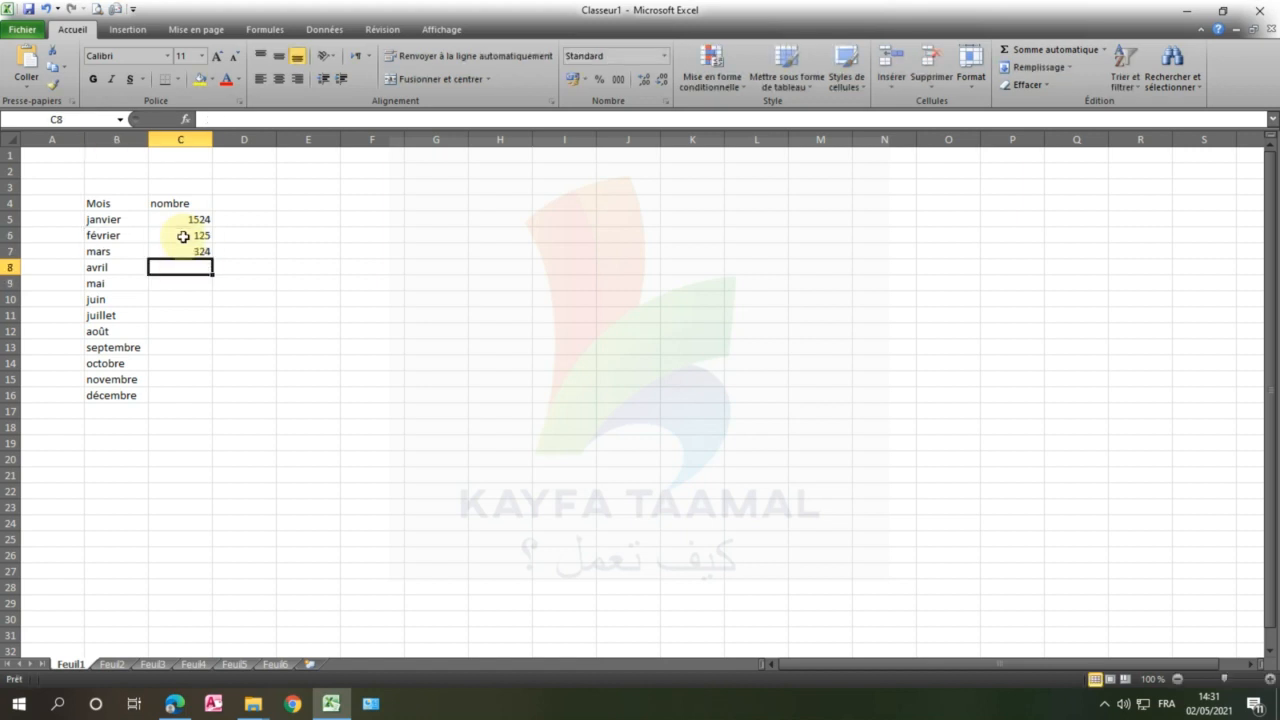
{"action": "type", "text": "145"}
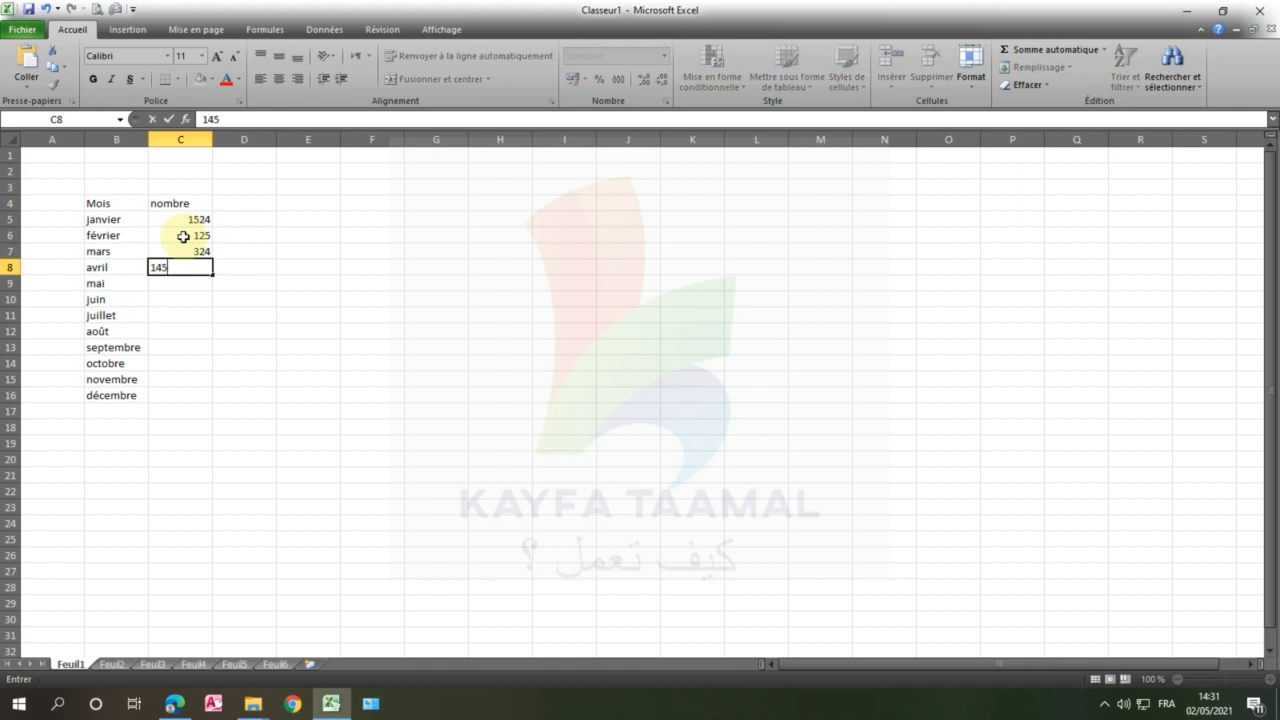
{"action": "key", "text": "Return"}
{"action": "type", "text": "152"}
{"action": "key", "text": "Return"}
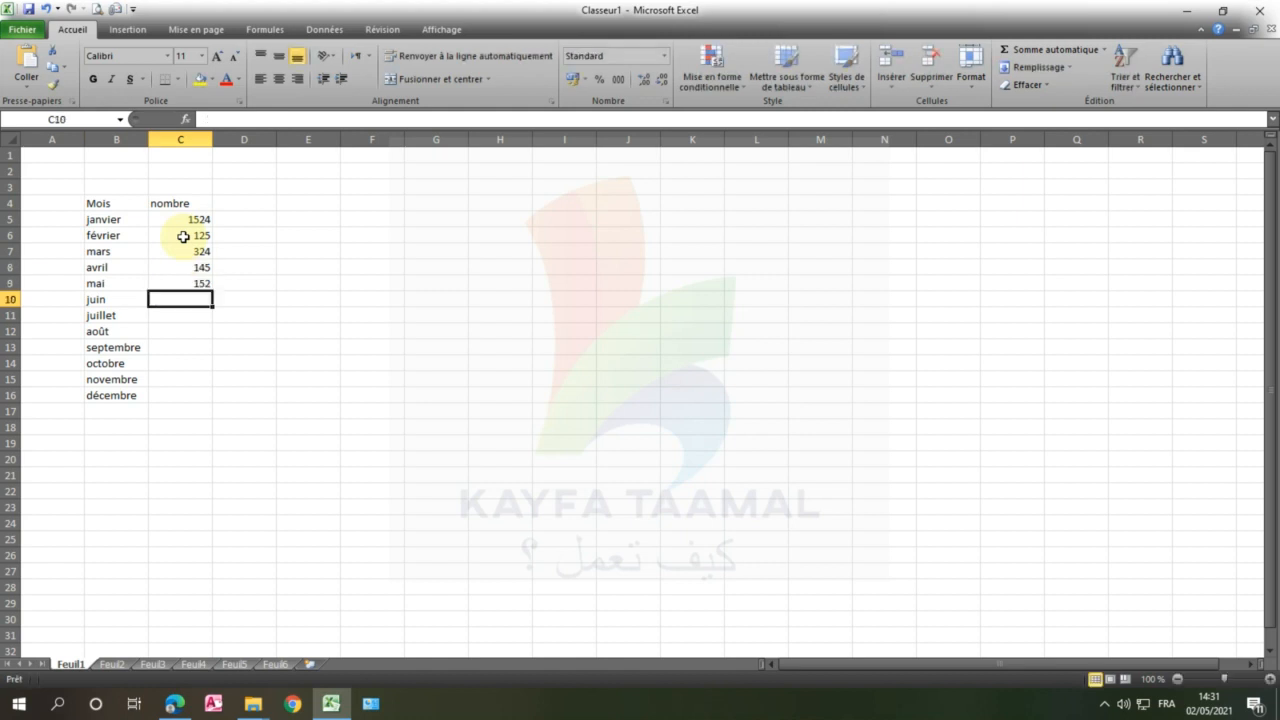
{"action": "type", "text": "145"}
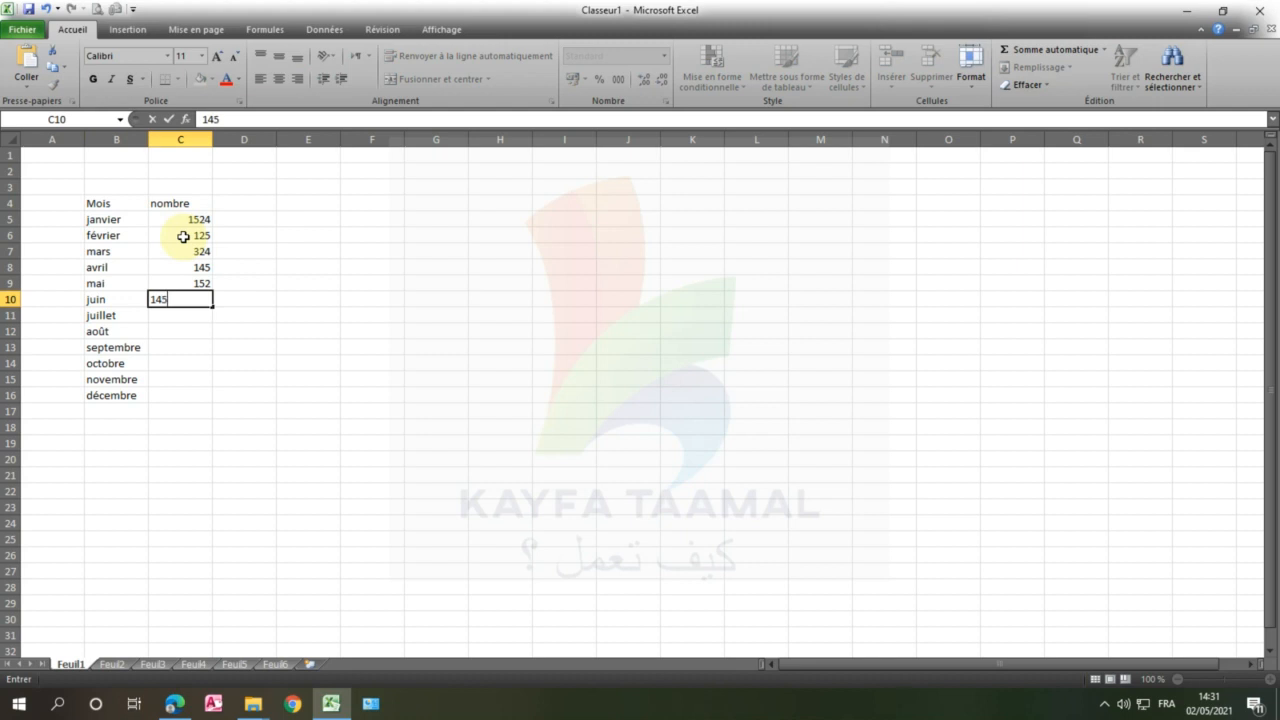
{"action": "key", "text": "Return"}
{"action": "type", "text": "478"}
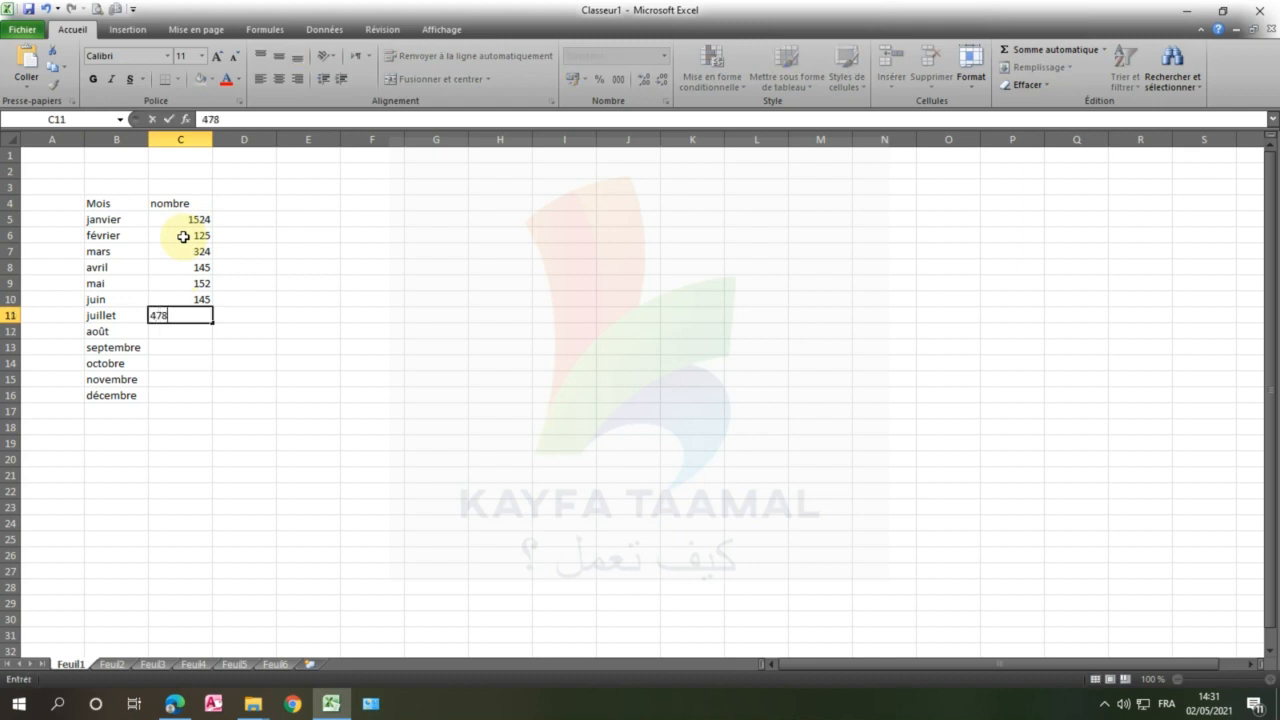
{"action": "key", "text": "Return"}
- Enter the nombre values for août to octobre in C12:C14: 251, 2144 and 1441
{"action": "type", "text": "25"}
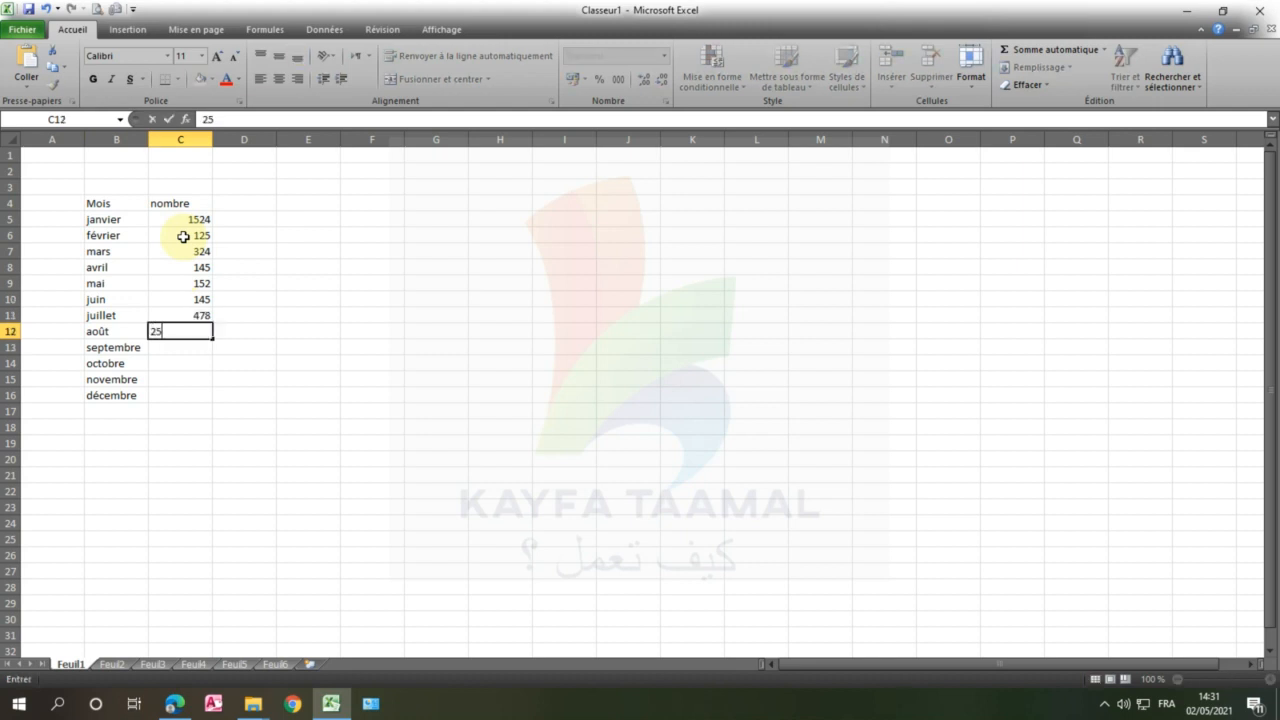
{"action": "type", "text": "1"}
{"action": "key", "text": "Return"}
{"action": "type", "text": "2144"}
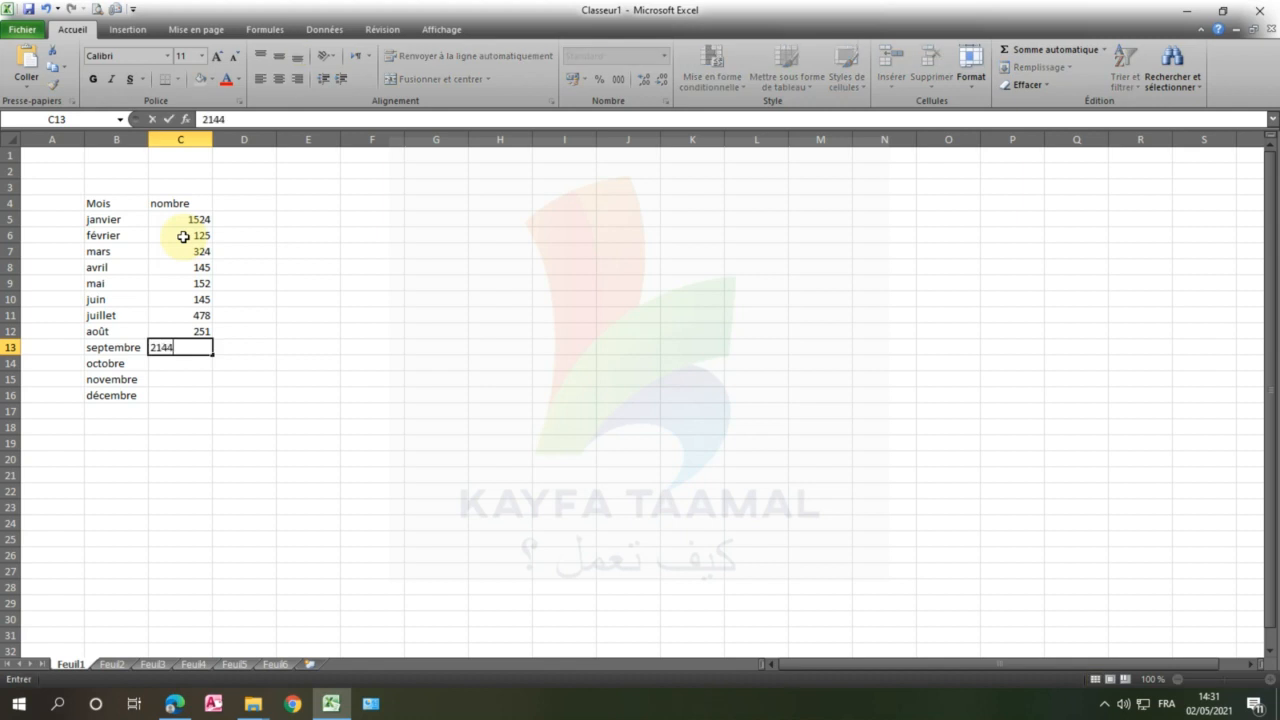
{"action": "key", "text": "Return"}
{"action": "type", "text": "1441"}
{"action": "key", "text": "Return"}
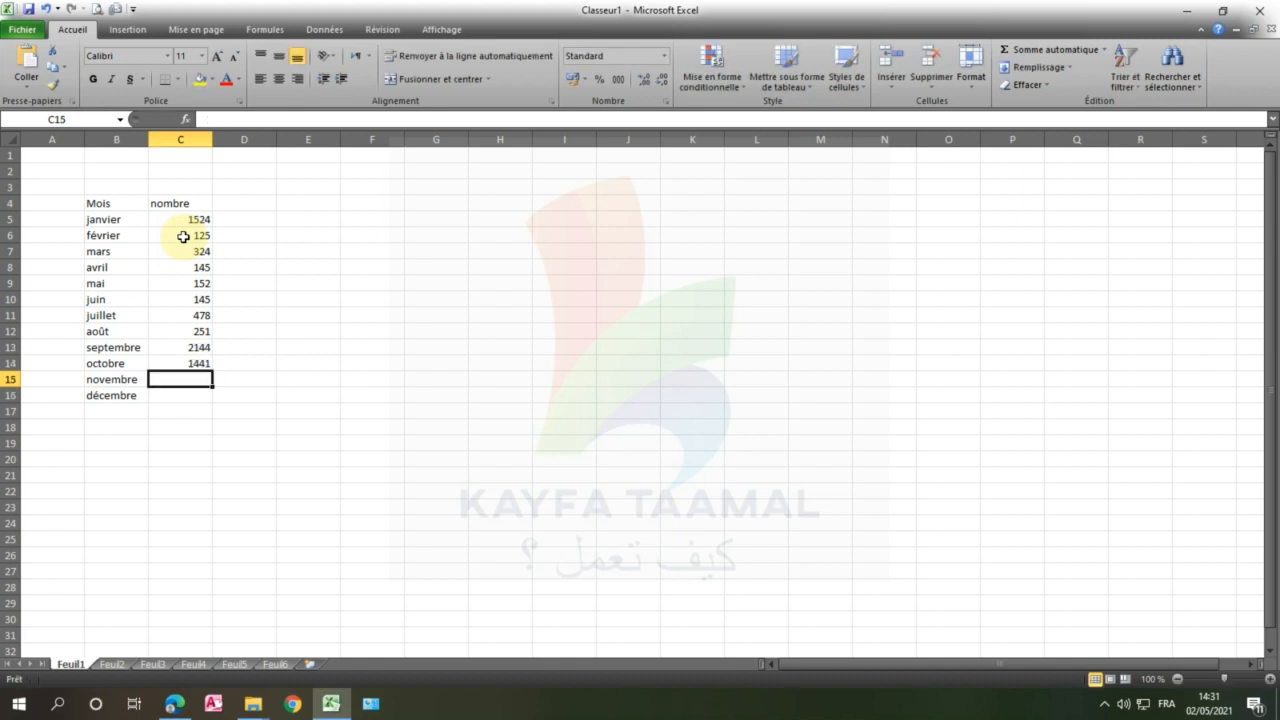
- Enter the nombre values for novembre and décembre in C15:C16: 144 and 782
{"action": "type", "text": "144"}
{"action": "key", "text": "Tab"}
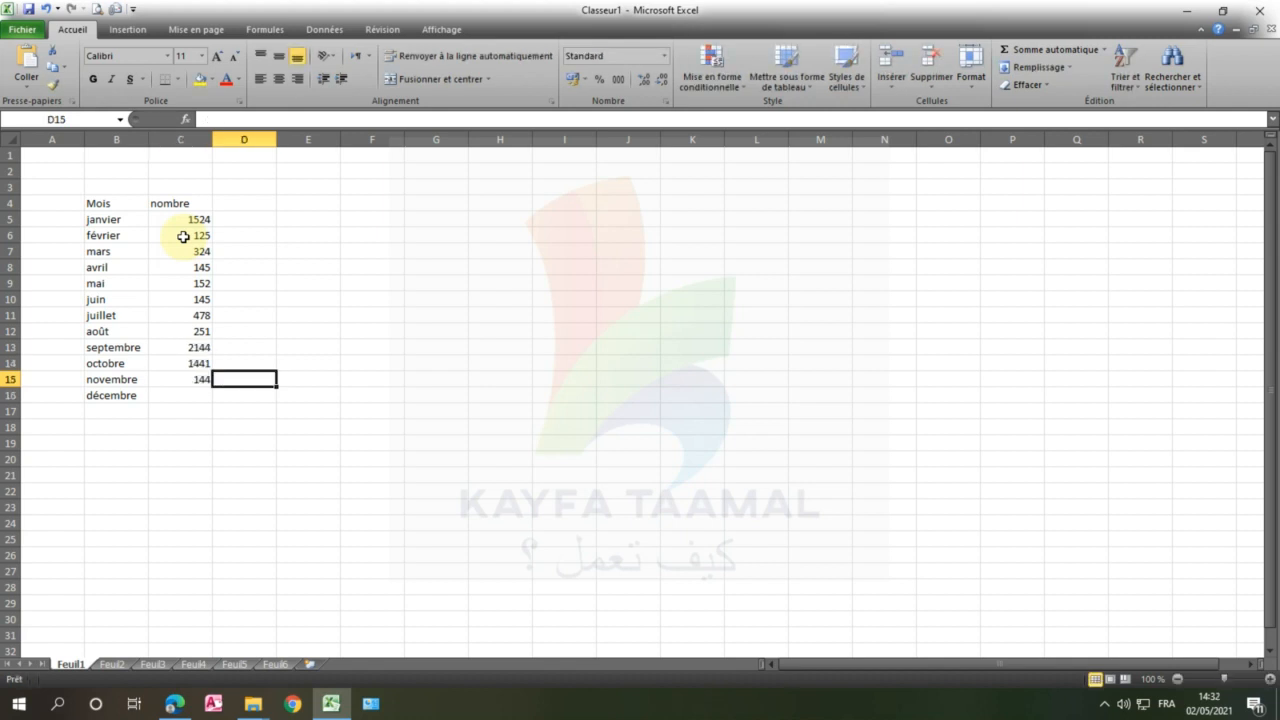
{"action": "key", "text": "Return"}
{"action": "type", "text": "78"}
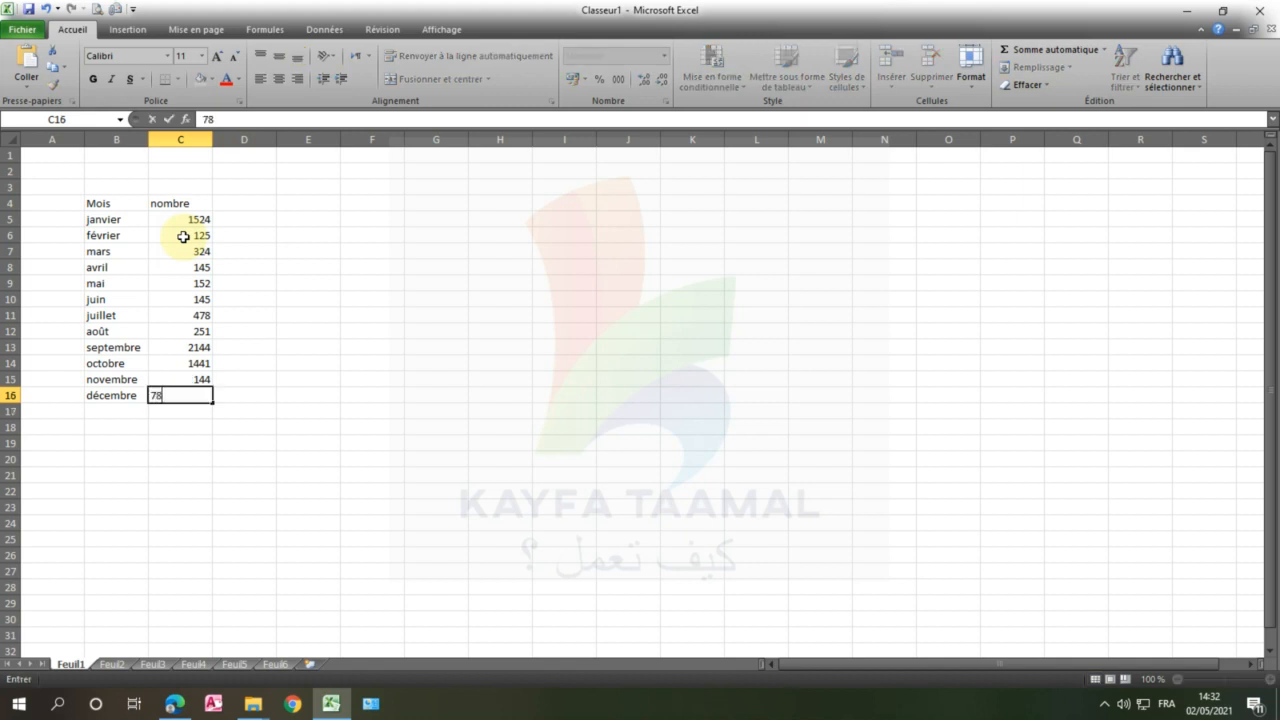
{"action": "type", "text": "21"}
{"action": "key", "text": "Return"}
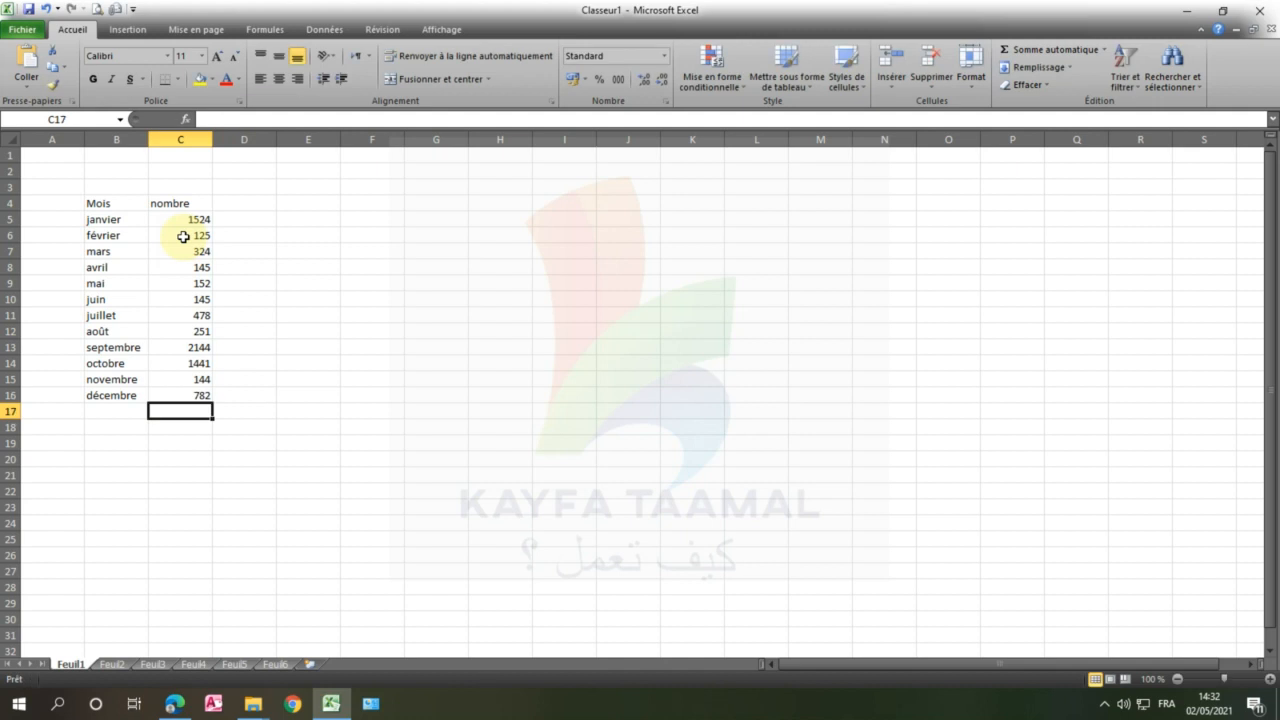
- Apply all borders to the whole month table in B4:C16
{"action": "left_click", "coordinate": [104, 203]}
{"action": "left_click", "coordinate": [170, 251]}
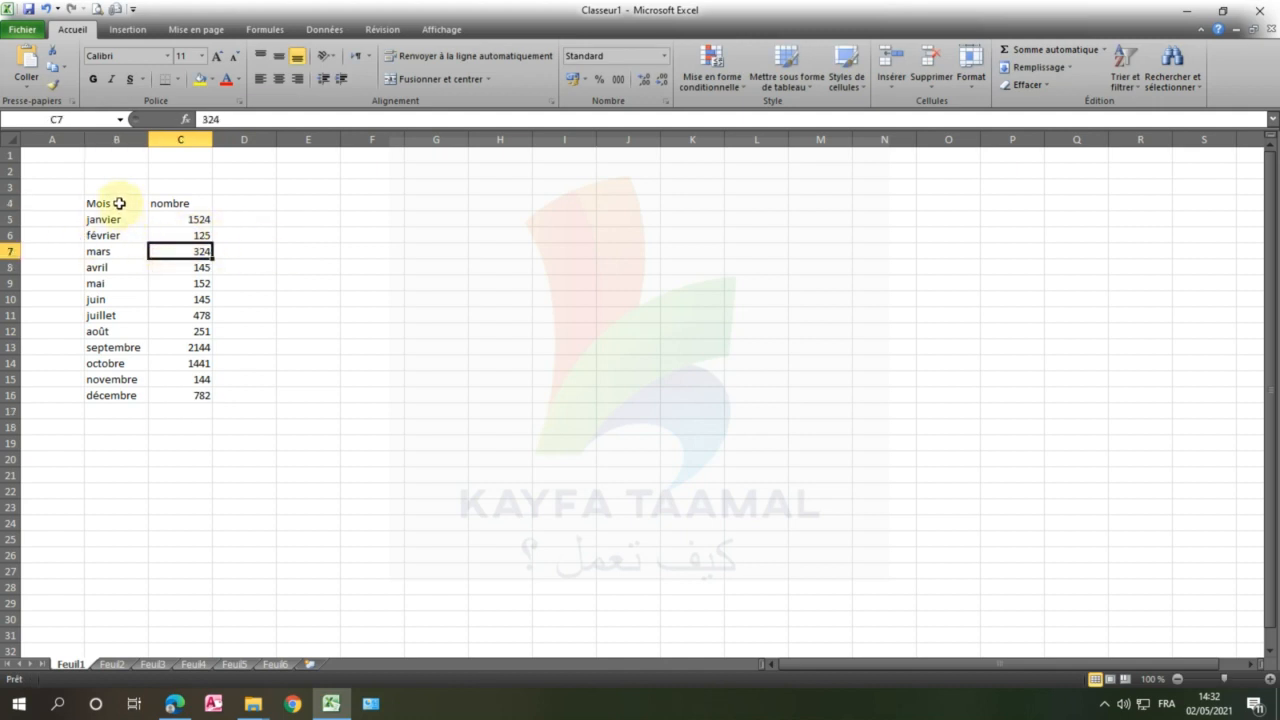
{"action": "left_click_drag", "start_coordinate": [114, 205], "coordinate": [176, 401]}
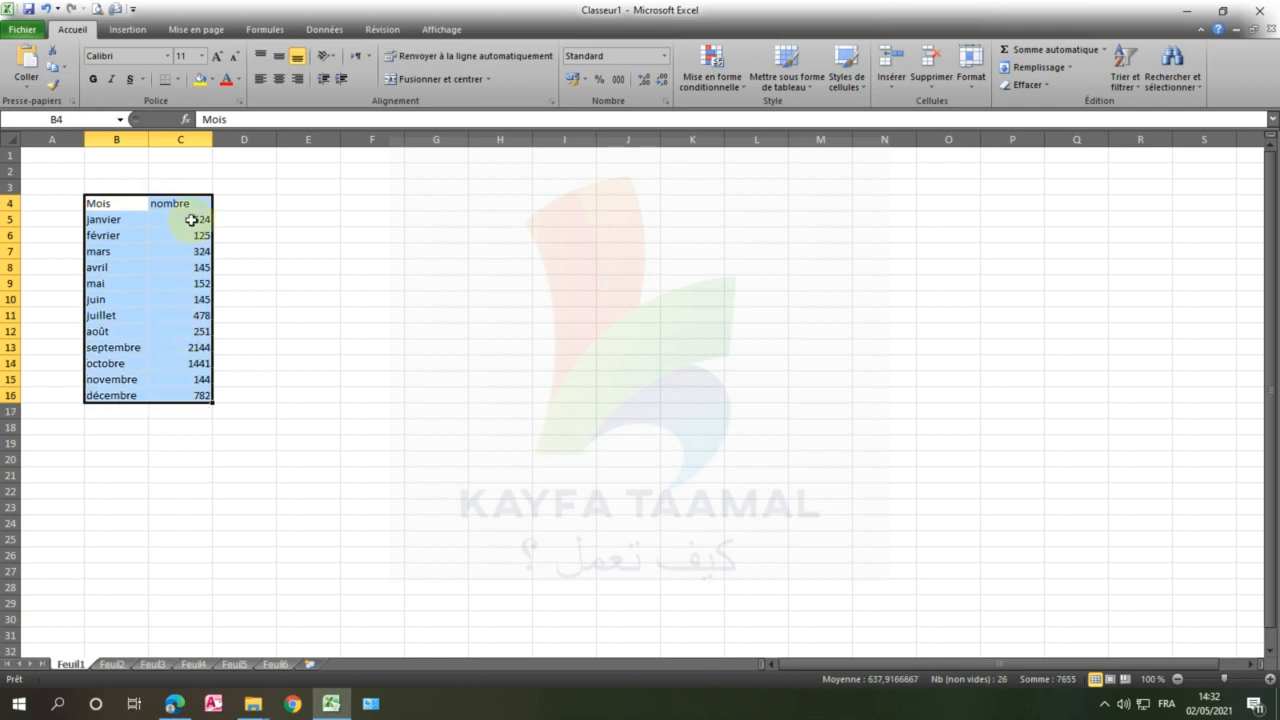
{"action": "left_click", "coordinate": [178, 79]}
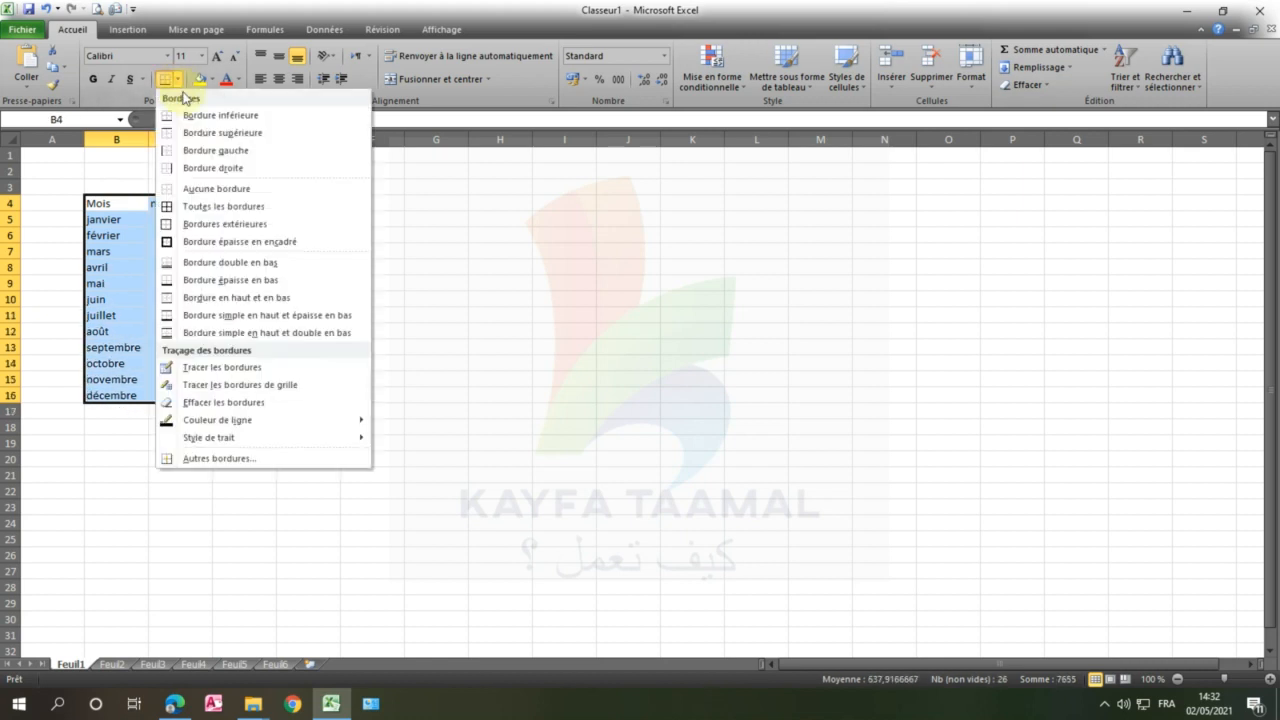
{"action": "left_click", "coordinate": [205, 206]}
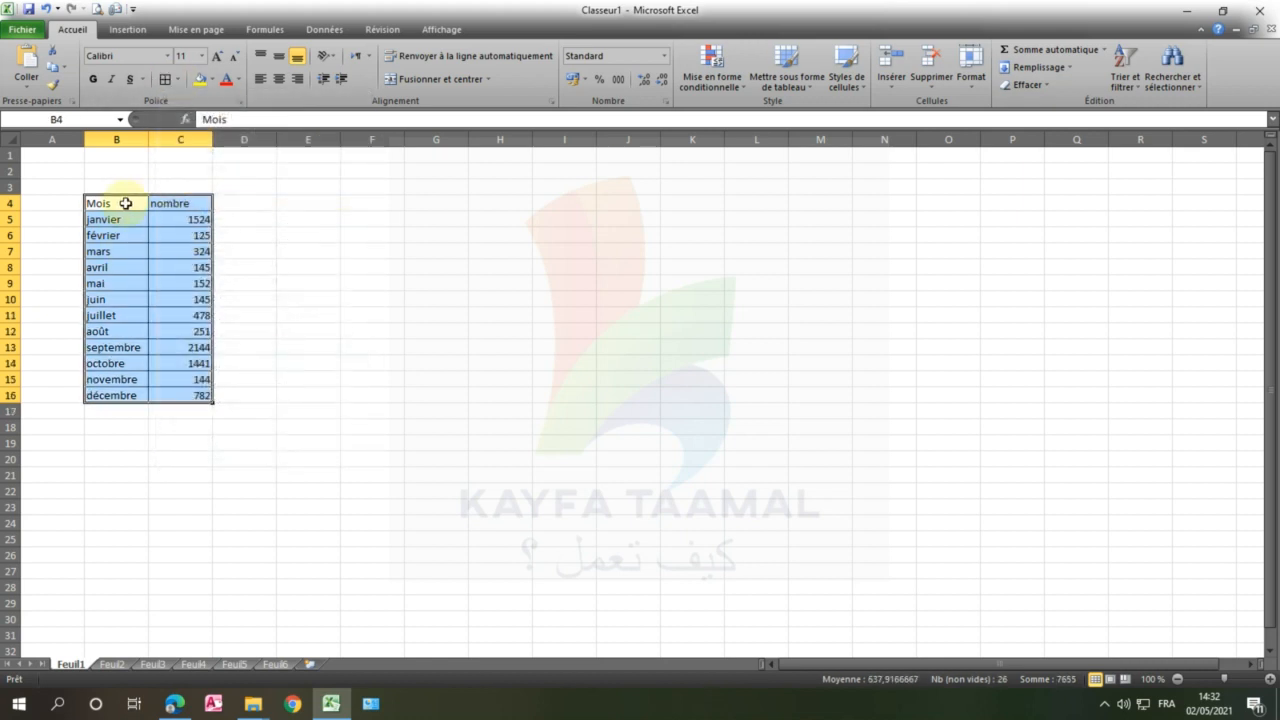
- Make the header cells B4:C4 bold and centre their text horizontally
{"action": "left_click_drag", "start_coordinate": [120, 203], "coordinate": [175, 203]}
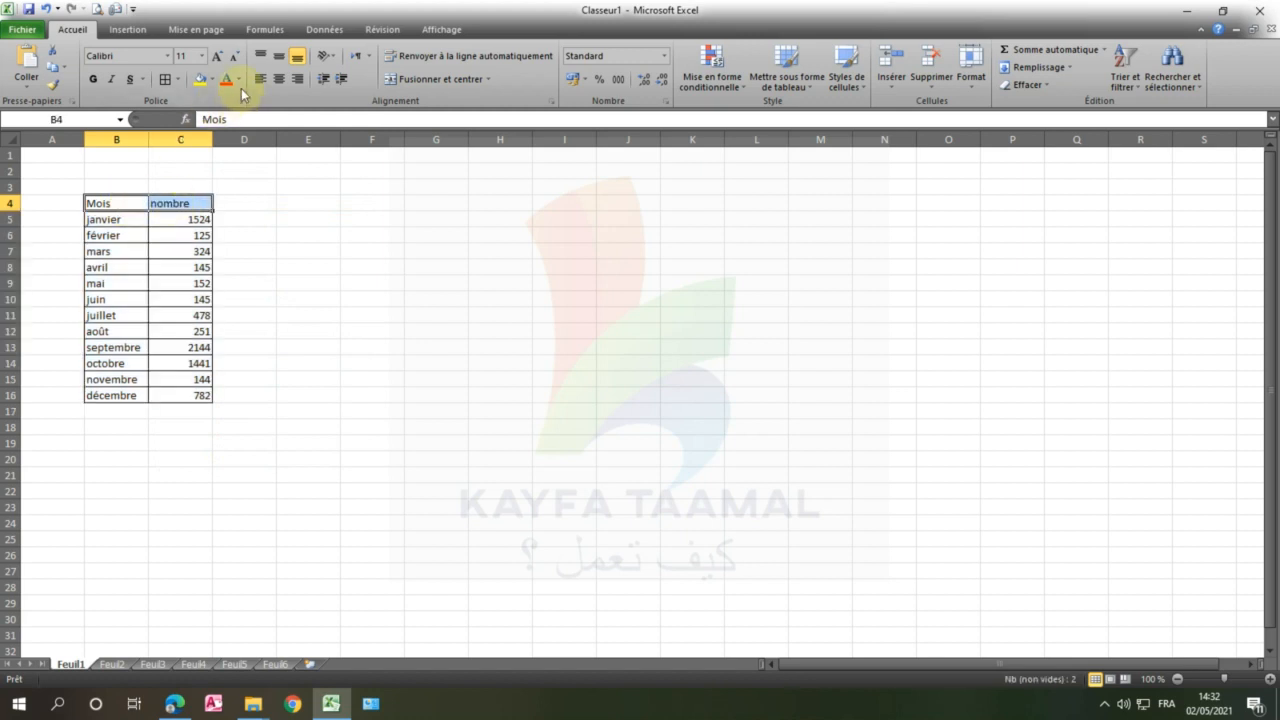
{"action": "left_click", "coordinate": [94, 80]}
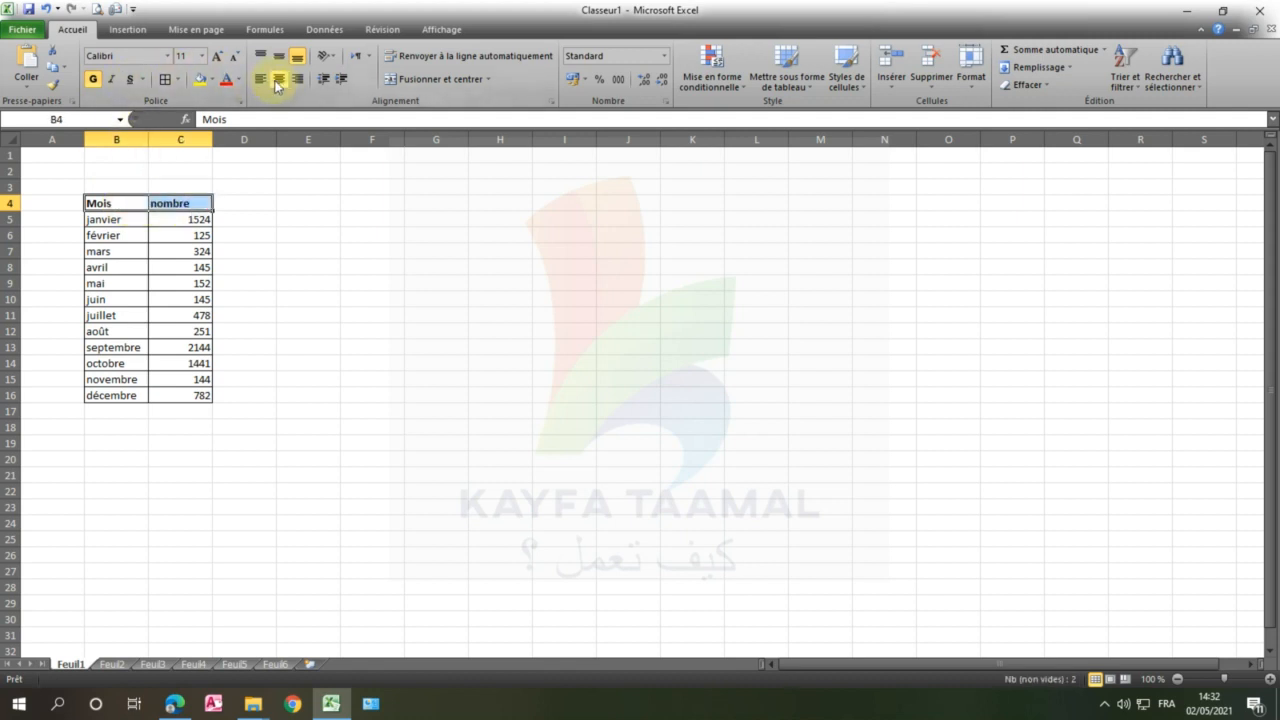
{"action": "left_click", "coordinate": [279, 80]}
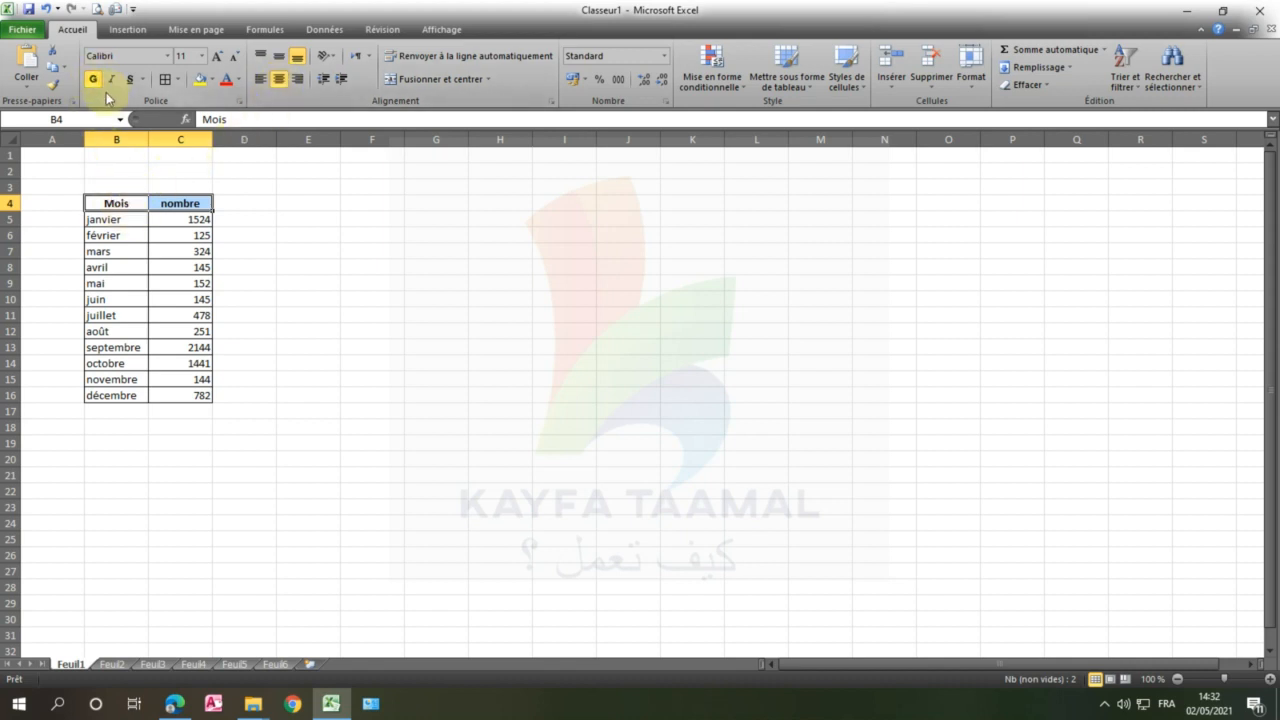
- Centre the nombre values in C5:C16 horizontally
{"action": "left_click_drag", "start_coordinate": [125, 216], "coordinate": [180, 392]}
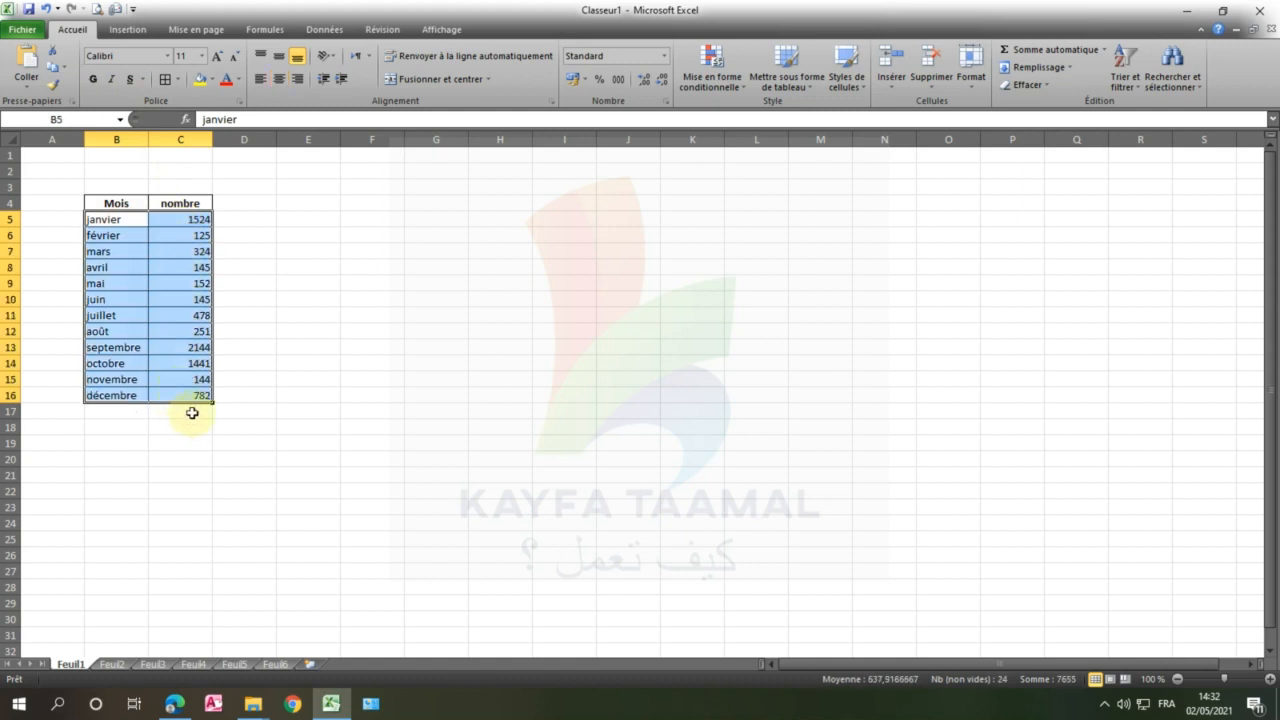
{"action": "left_click_drag", "start_coordinate": [185, 219], "coordinate": [183, 397]}
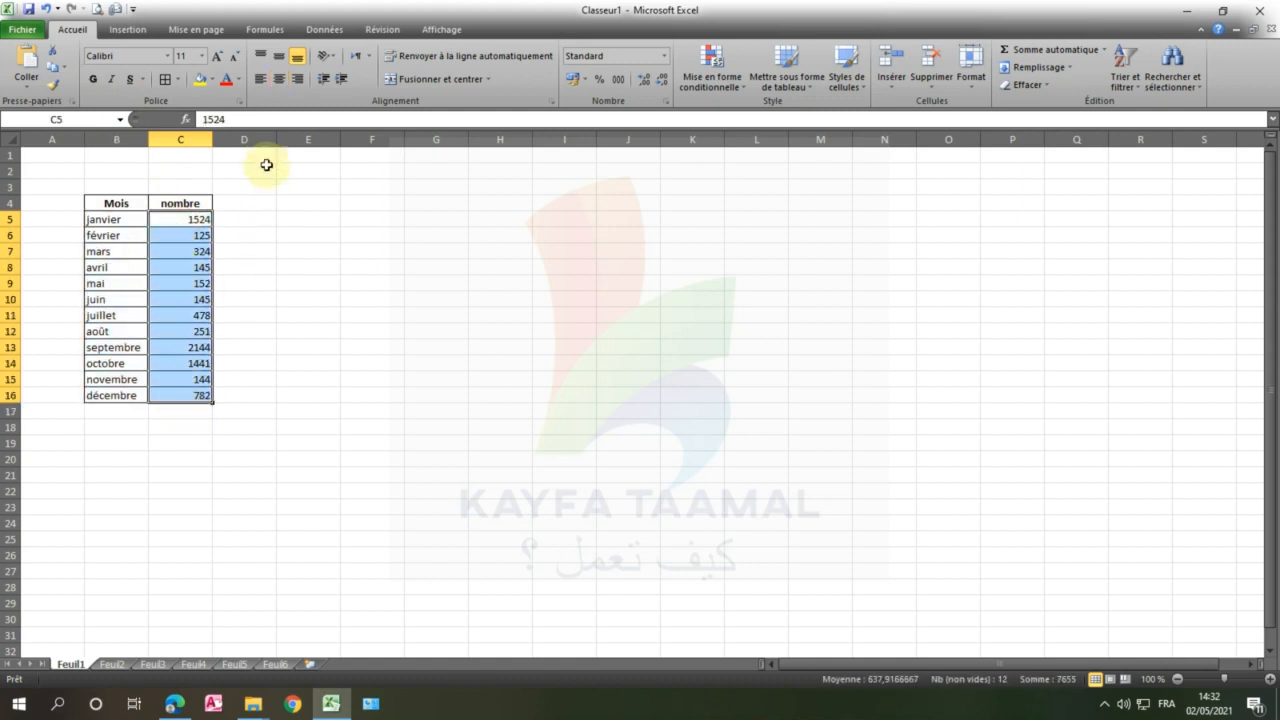
{"action": "left_click", "coordinate": [279, 80]}
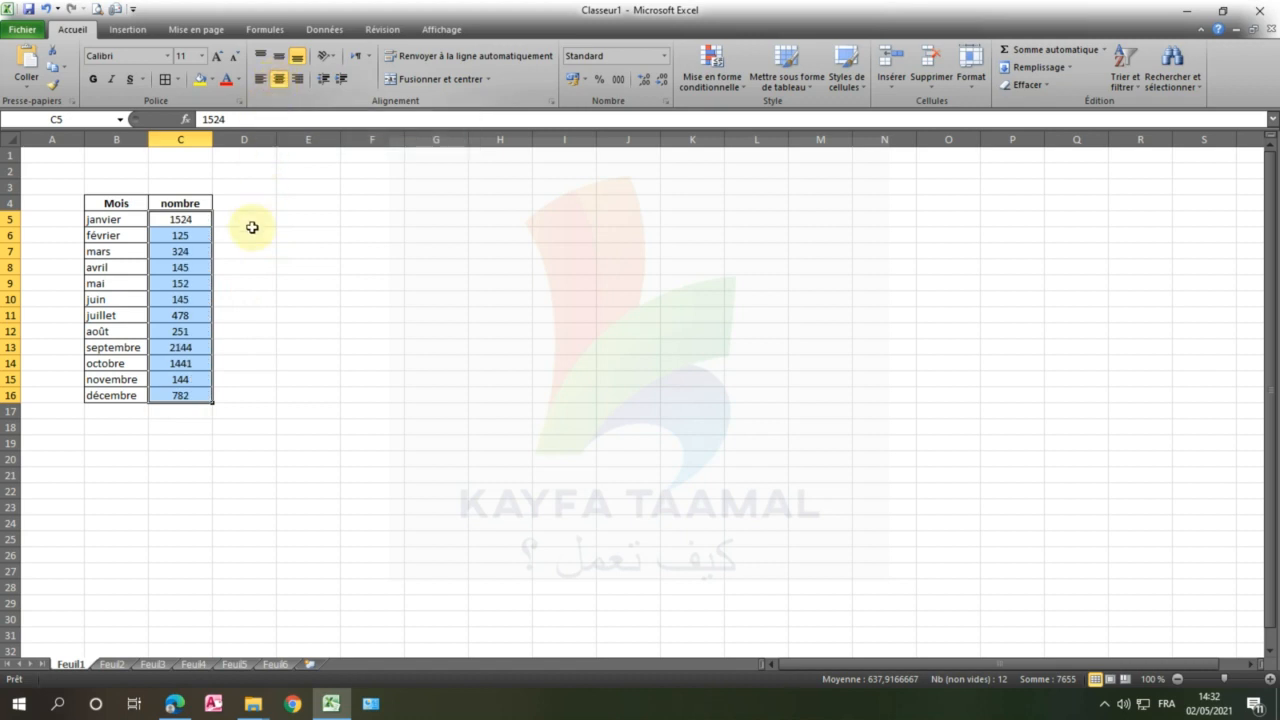
- Add an AutoSum total of C5:C16 in cell C17, below the nombre values
{"action": "left_click", "coordinate": [189, 413]}
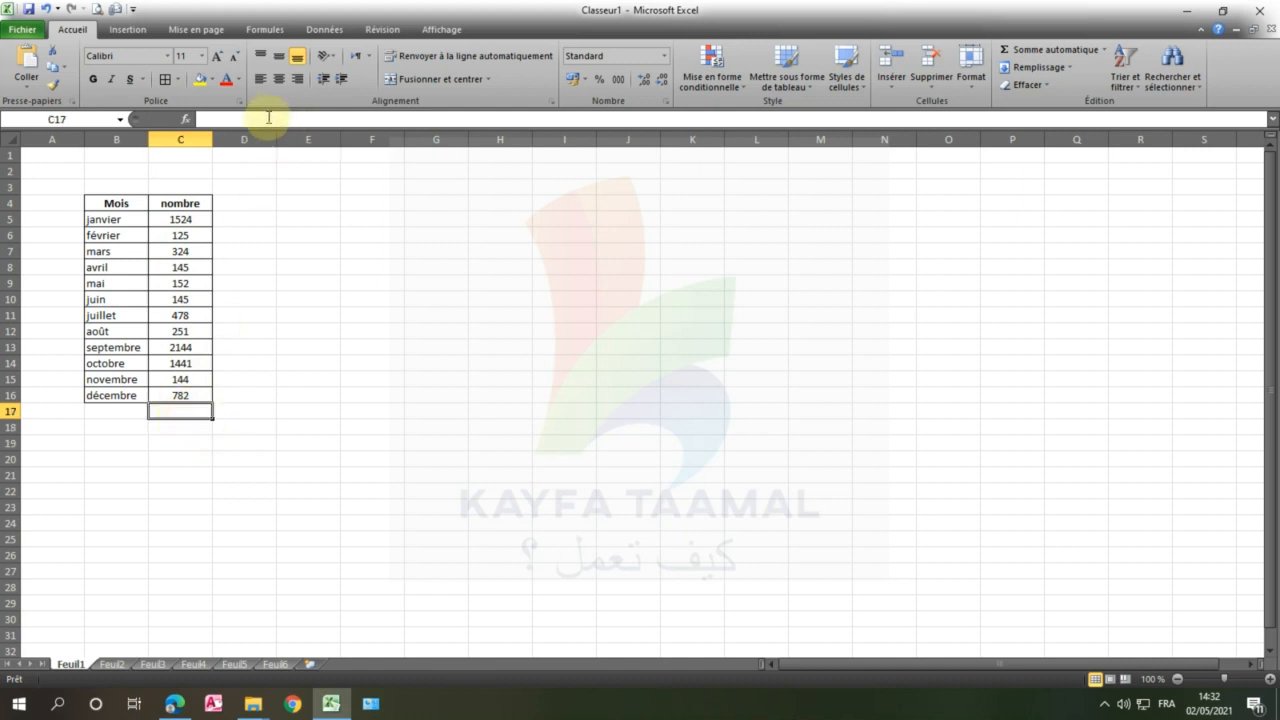
{"action": "left_click", "coordinate": [1035, 53]}
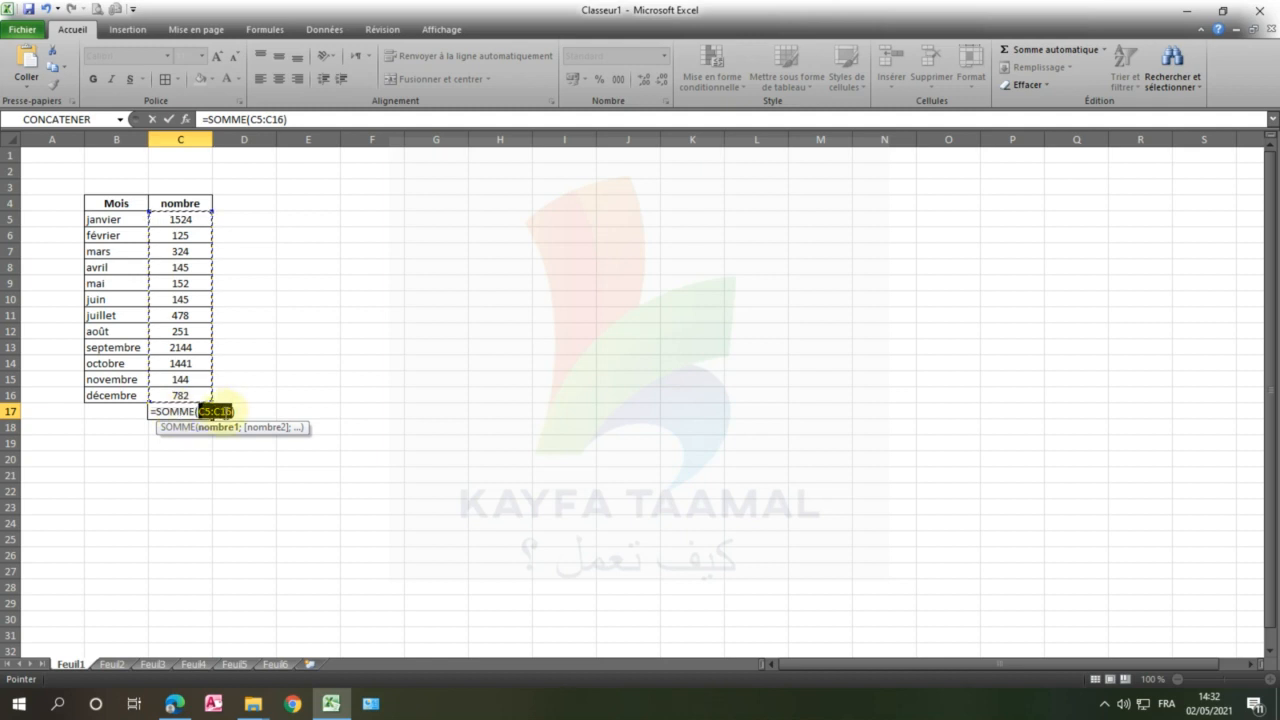
{"action": "key", "text": "Return"}
{"action": "left_click", "coordinate": [175, 413]}
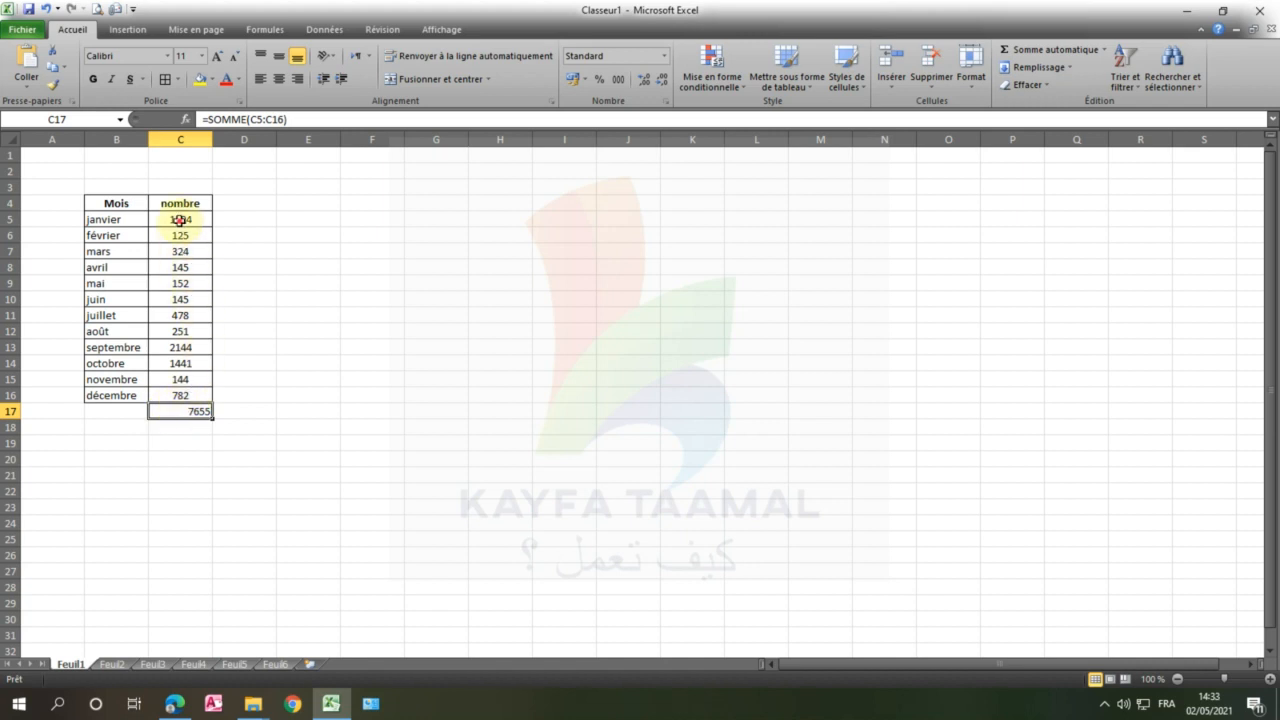
- Format C5:C17 with the Monétaire number category, two decimals and the symbol set to Aucune
{"action": "left_click_drag", "start_coordinate": [181, 220], "coordinate": [180, 412]}
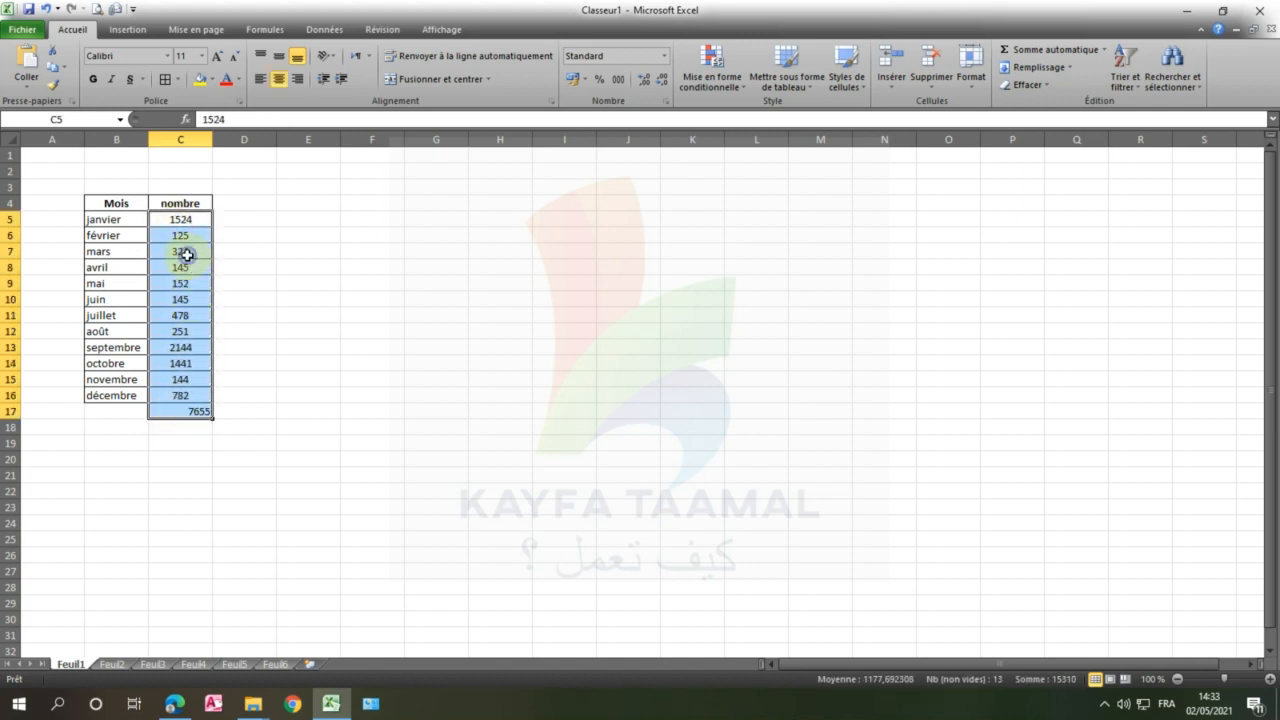
{"action": "right_click", "coordinate": [190, 257]}
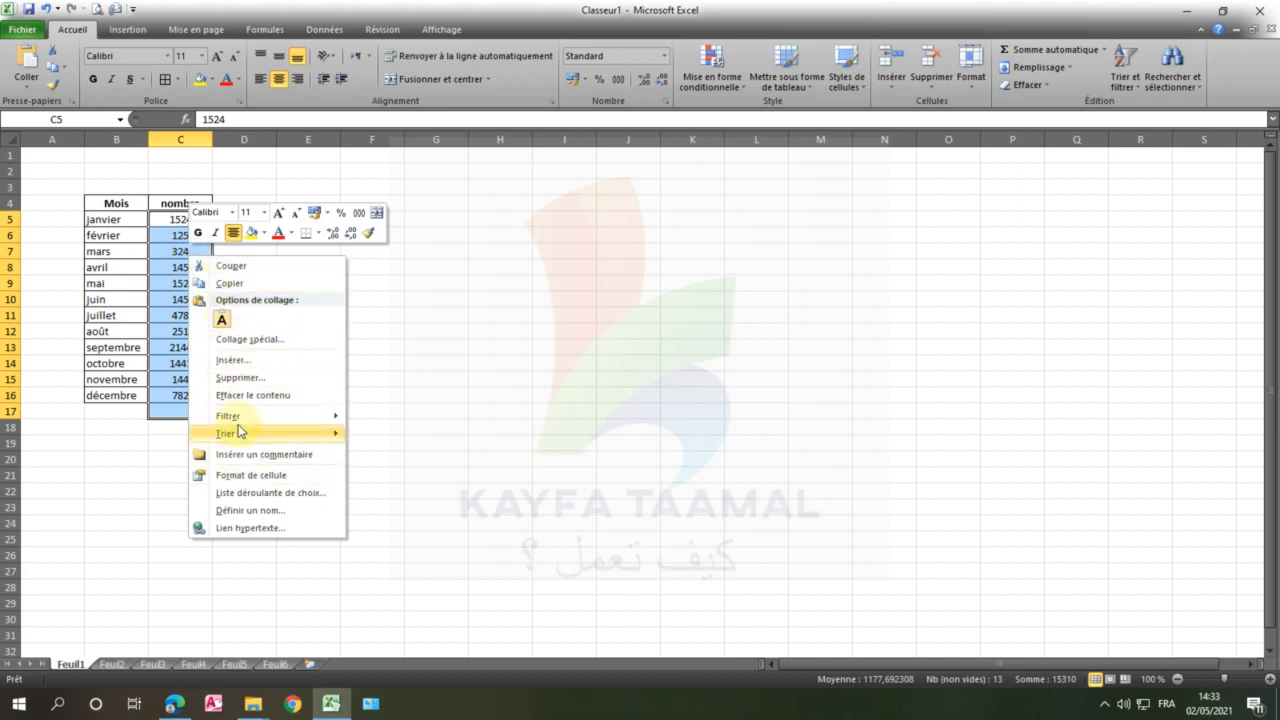
{"action": "left_click", "coordinate": [240, 476]}
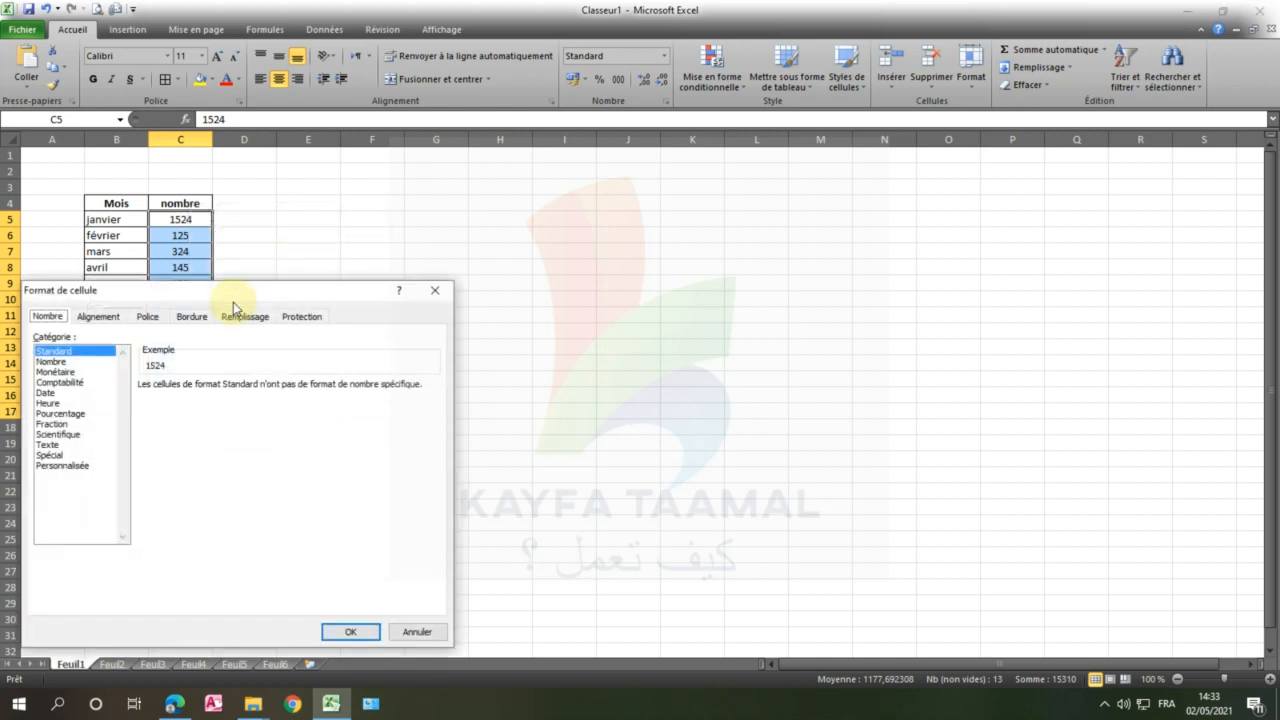
{"action": "left_click_drag", "start_coordinate": [147, 290], "coordinate": [429, 291]}
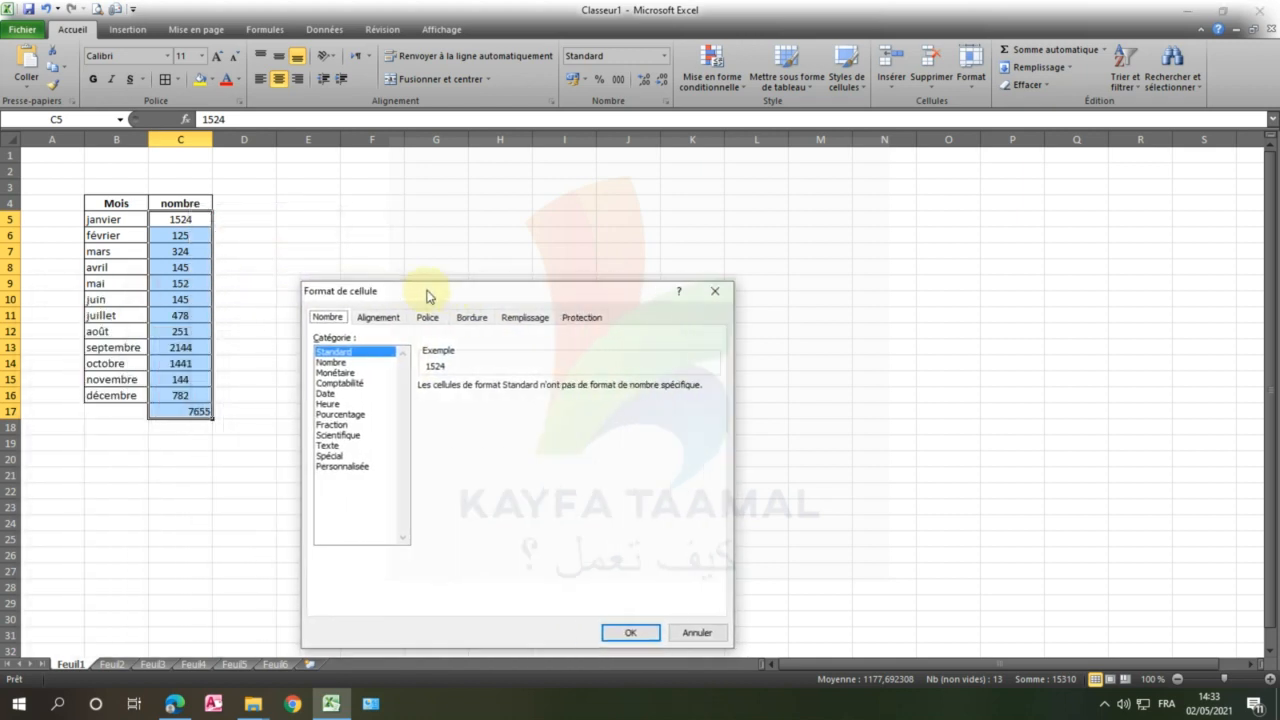
{"action": "left_click", "coordinate": [335, 362]}
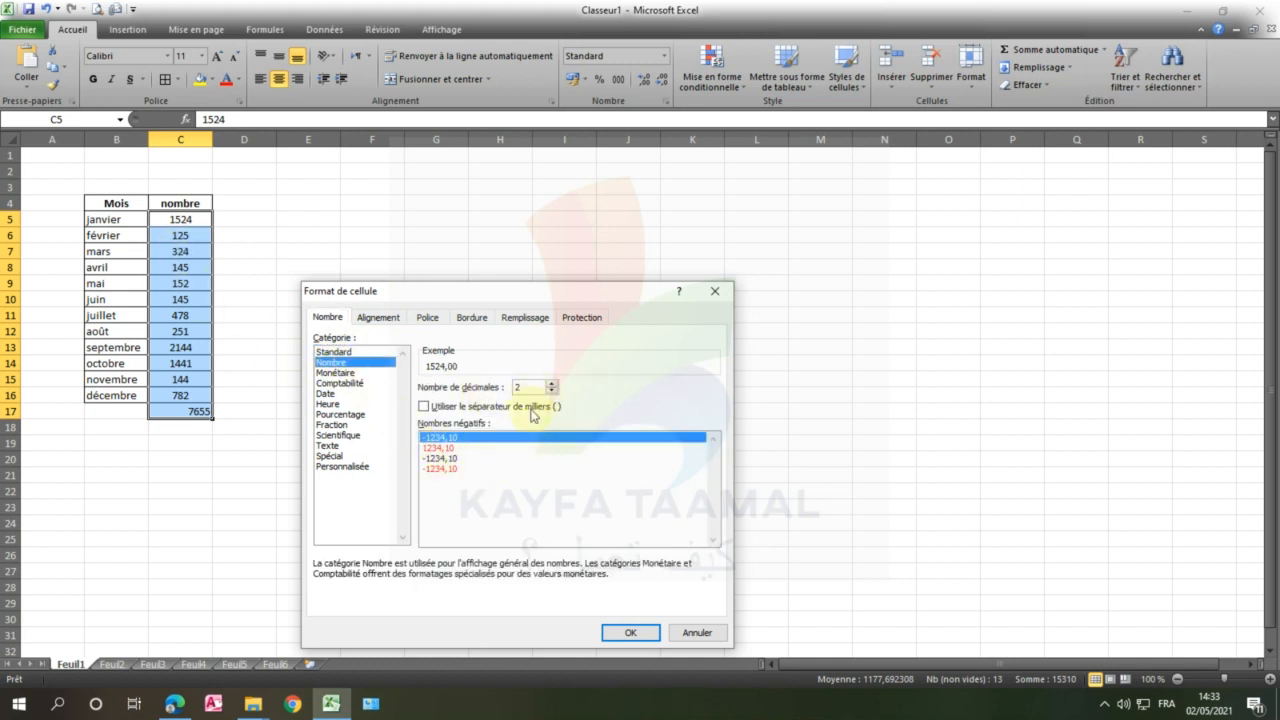
{"action": "left_click", "coordinate": [352, 373]}
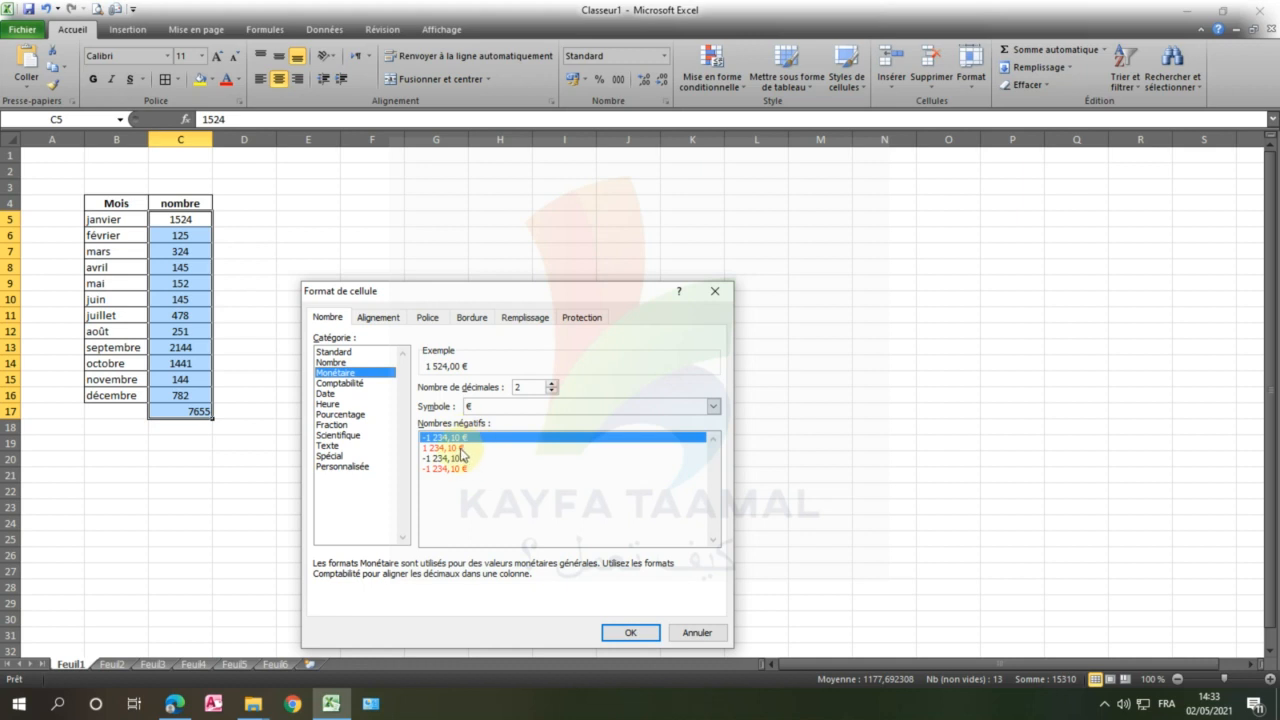
{"action": "left_click", "coordinate": [538, 408]}
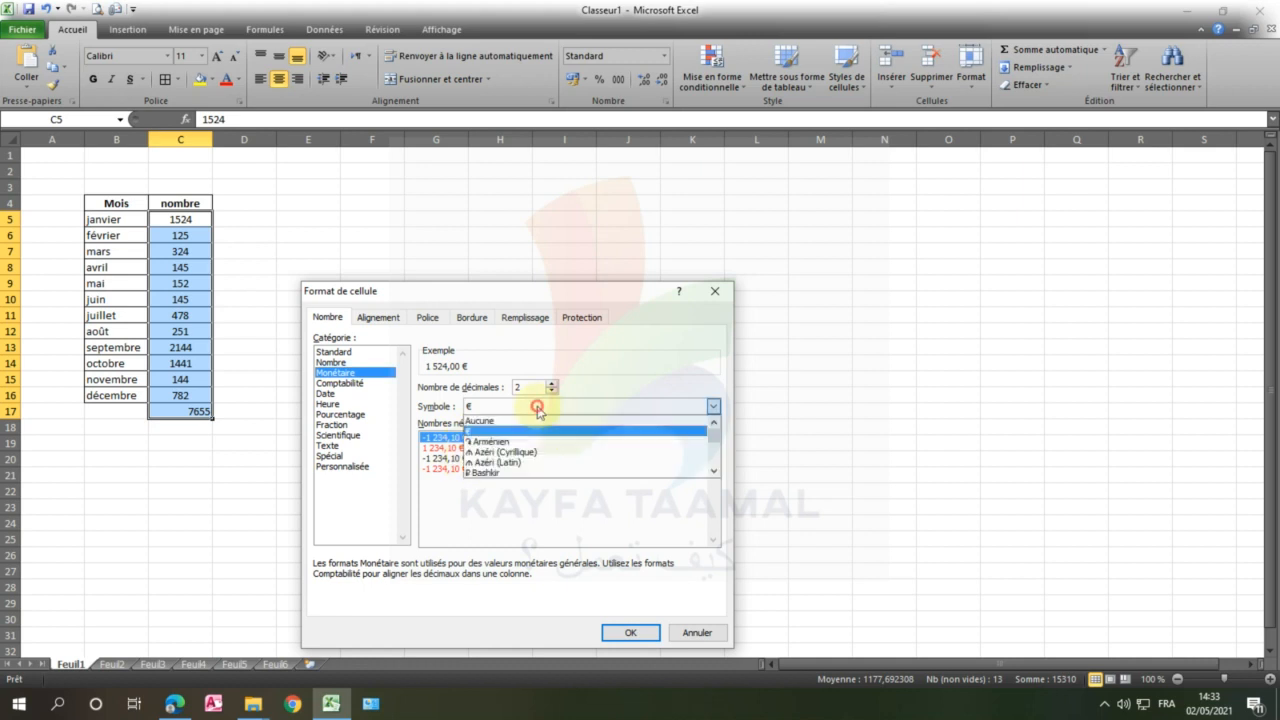
{"action": "left_click", "coordinate": [498, 420]}
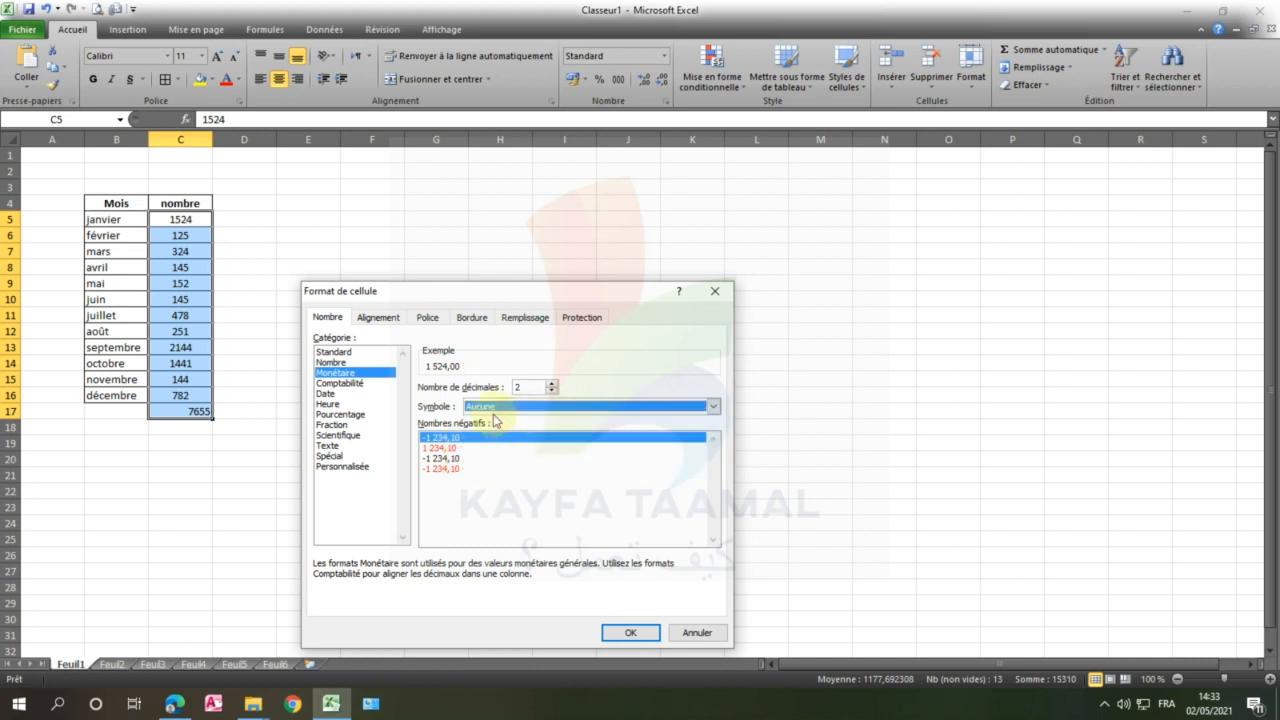
{"action": "left_click", "coordinate": [629, 634]}
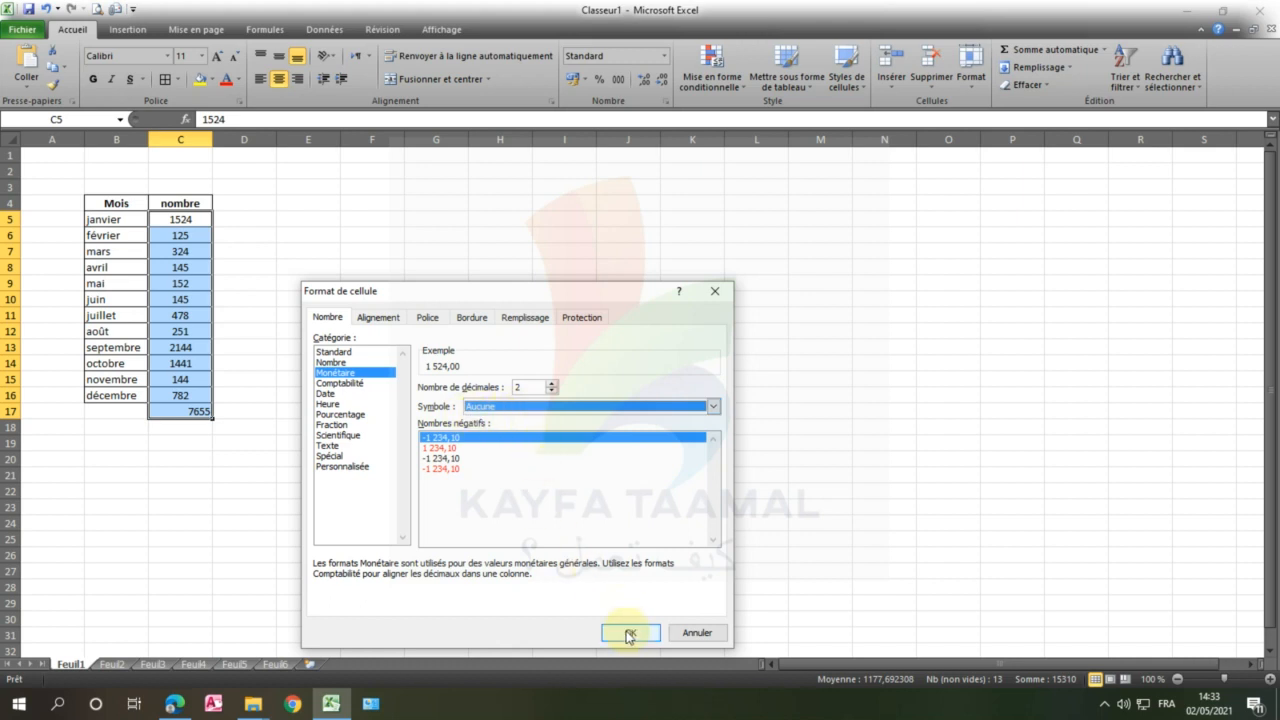
{"action": "left_click", "coordinate": [629, 634]}
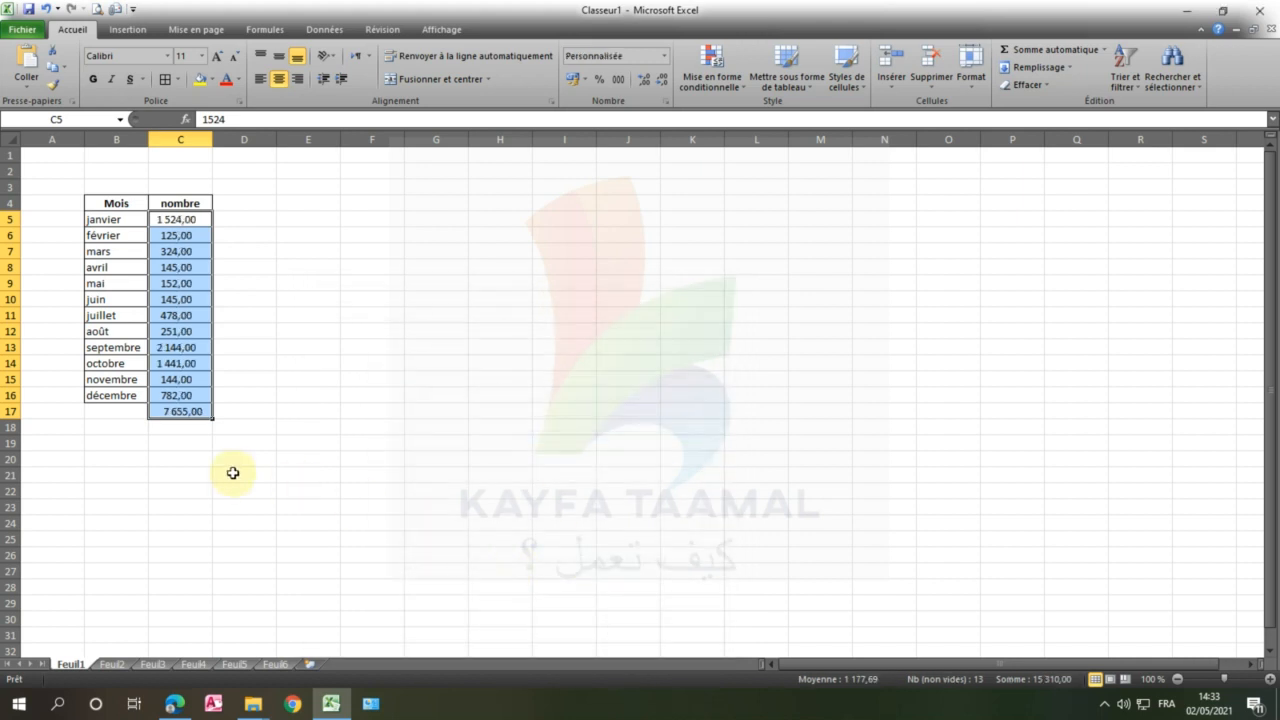
- Apply the thousands-separator Comptabilité format to the nombre values and total in C5:C17
{"action": "left_click_drag", "start_coordinate": [185, 219], "coordinate": [178, 412]}
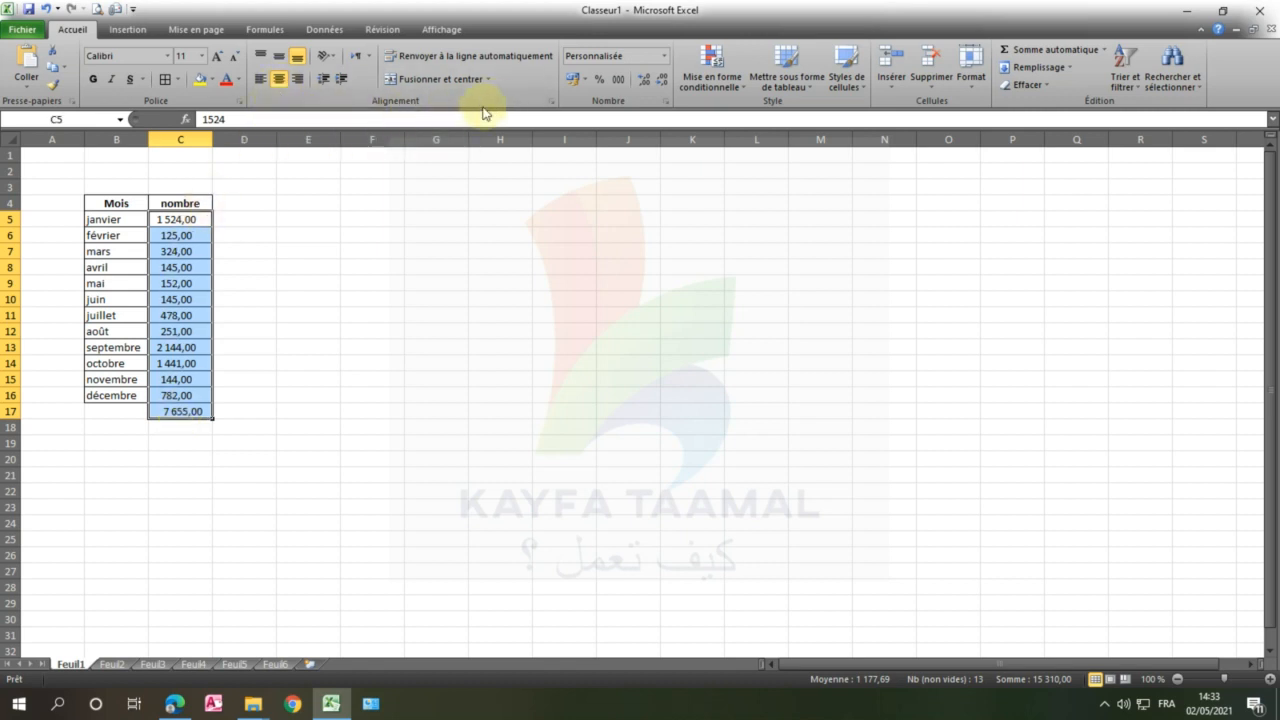
{"action": "left_click_drag", "start_coordinate": [180, 219], "coordinate": [180, 411]}
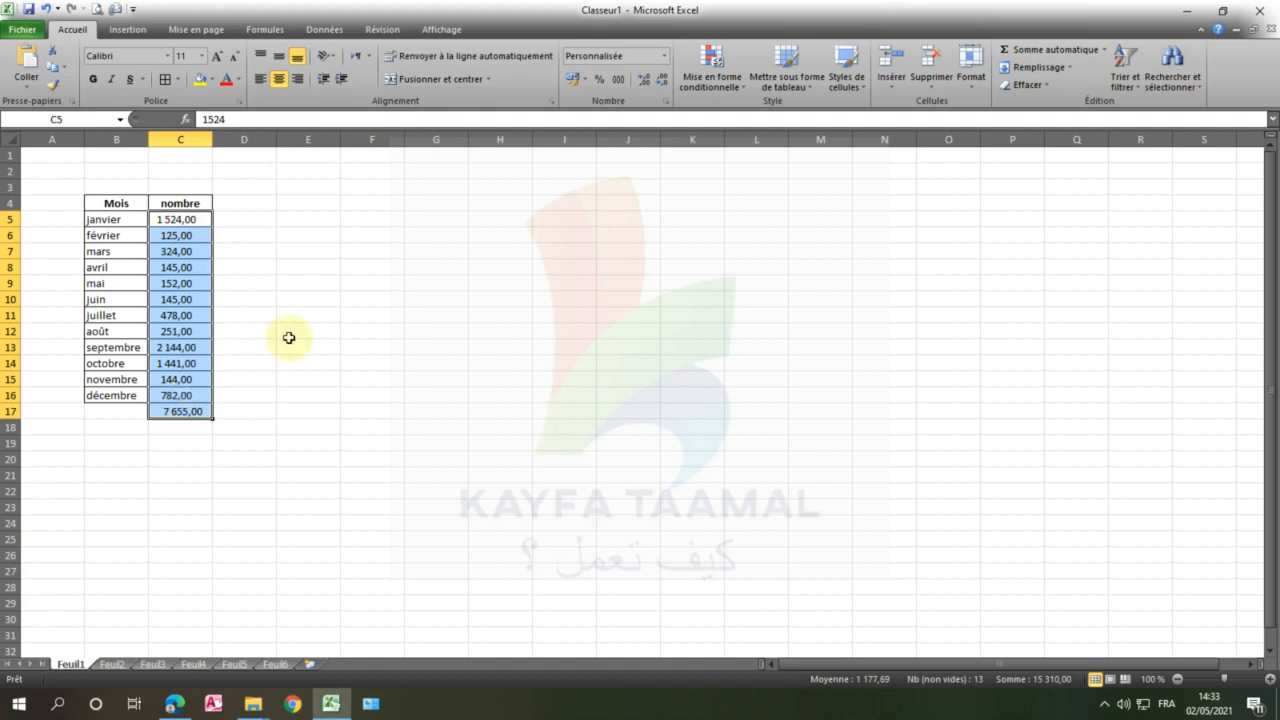
{"action": "left_click", "coordinate": [616, 82]}
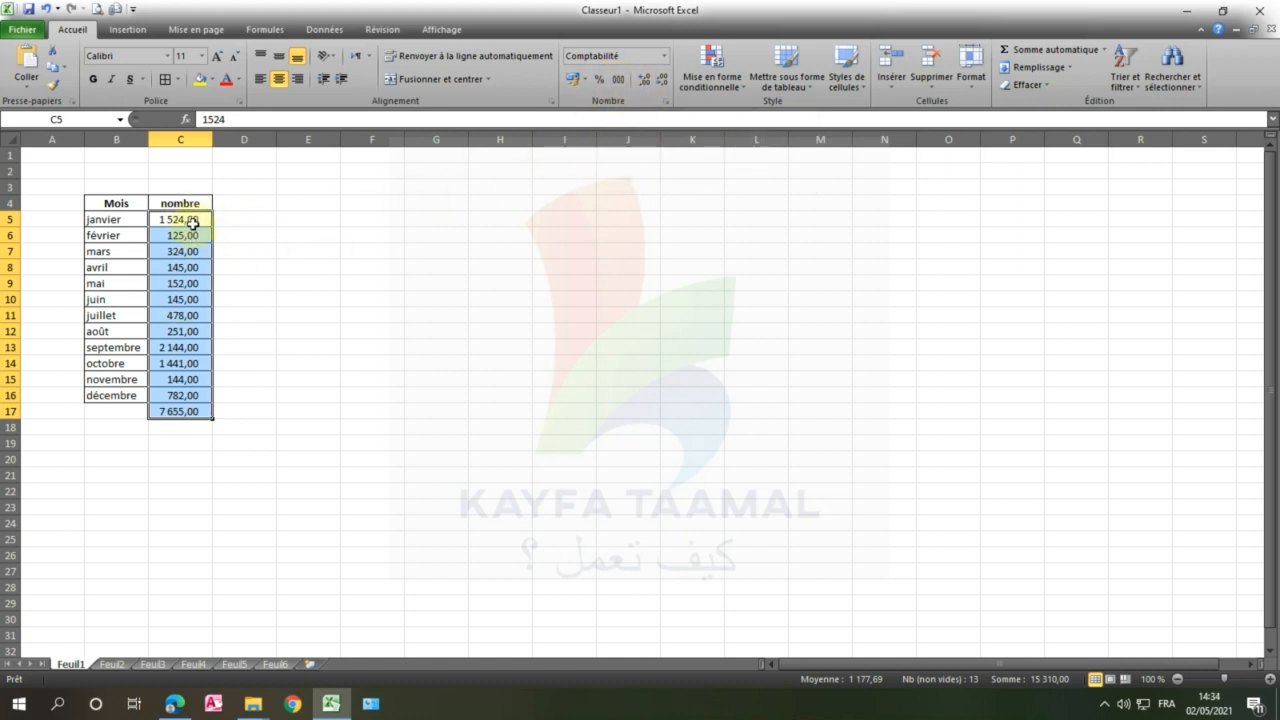
- Increase the number of decimals in C5:C17 by four places
{"action": "left_click_drag", "start_coordinate": [186, 222], "coordinate": [187, 410]}
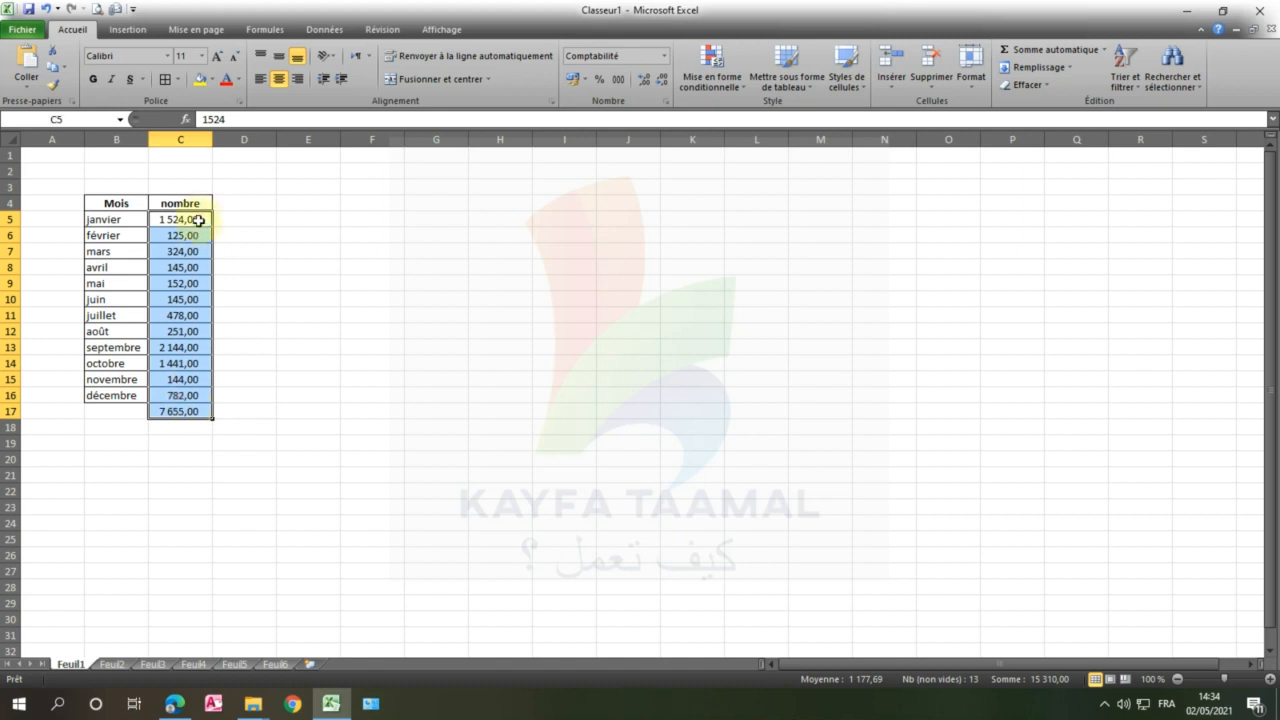
{"action": "left_click", "coordinate": [643, 88]}
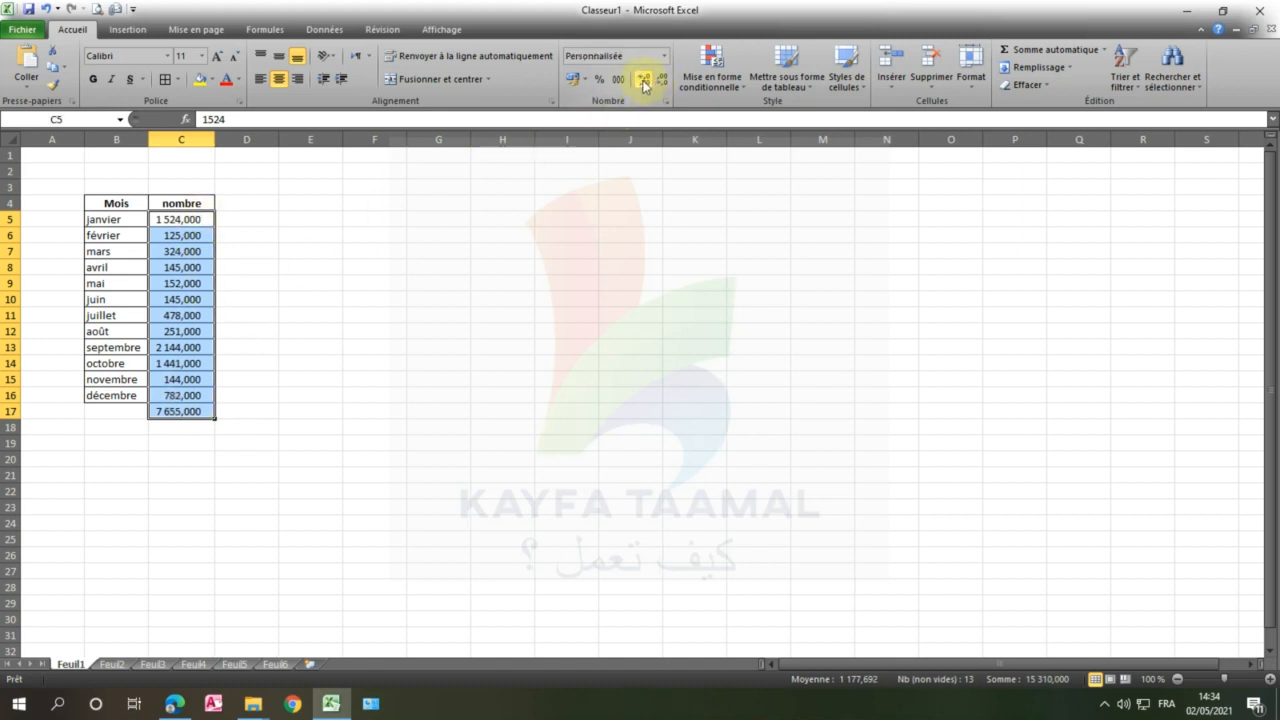
{"action": "left_click", "coordinate": [644, 84]}
{"action": "left_click", "coordinate": [644, 84]}
{"action": "left_click", "coordinate": [645, 82]}
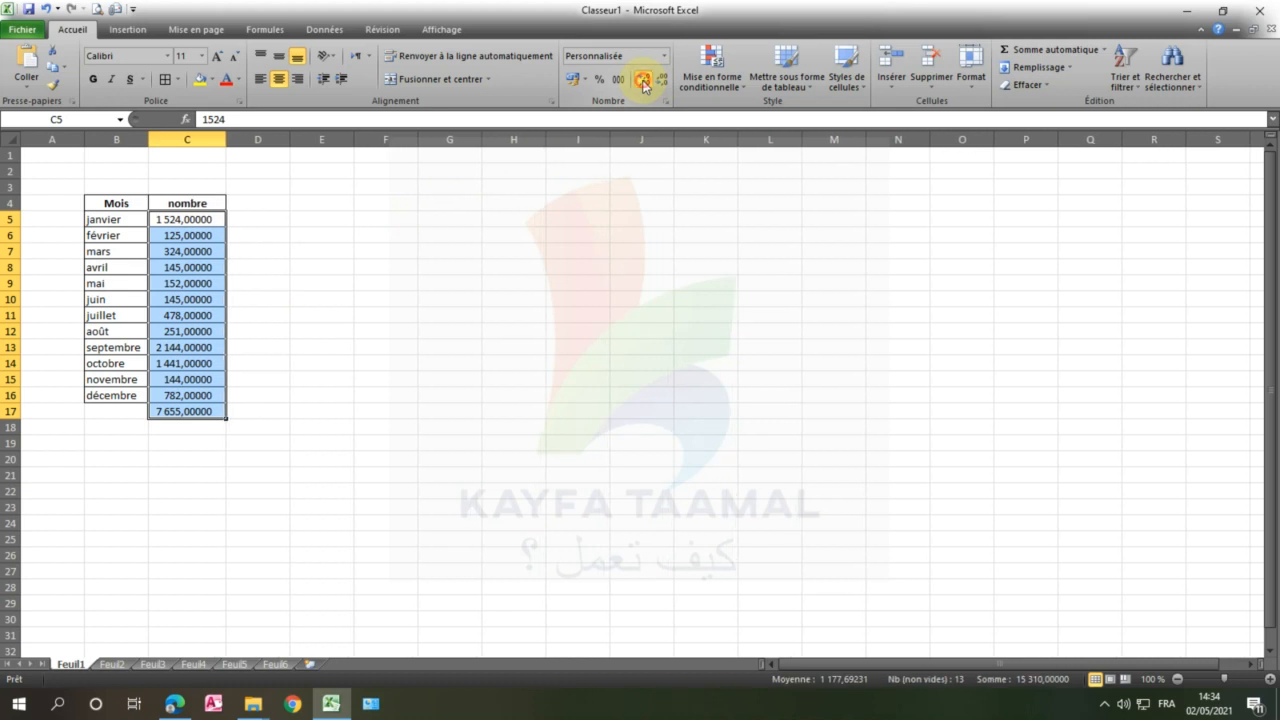
- Reduce the decimals of the nombre values and total in C5:C17 to none
{"action": "left_click", "coordinate": [658, 84]}
{"action": "left_click", "coordinate": [658, 84]}
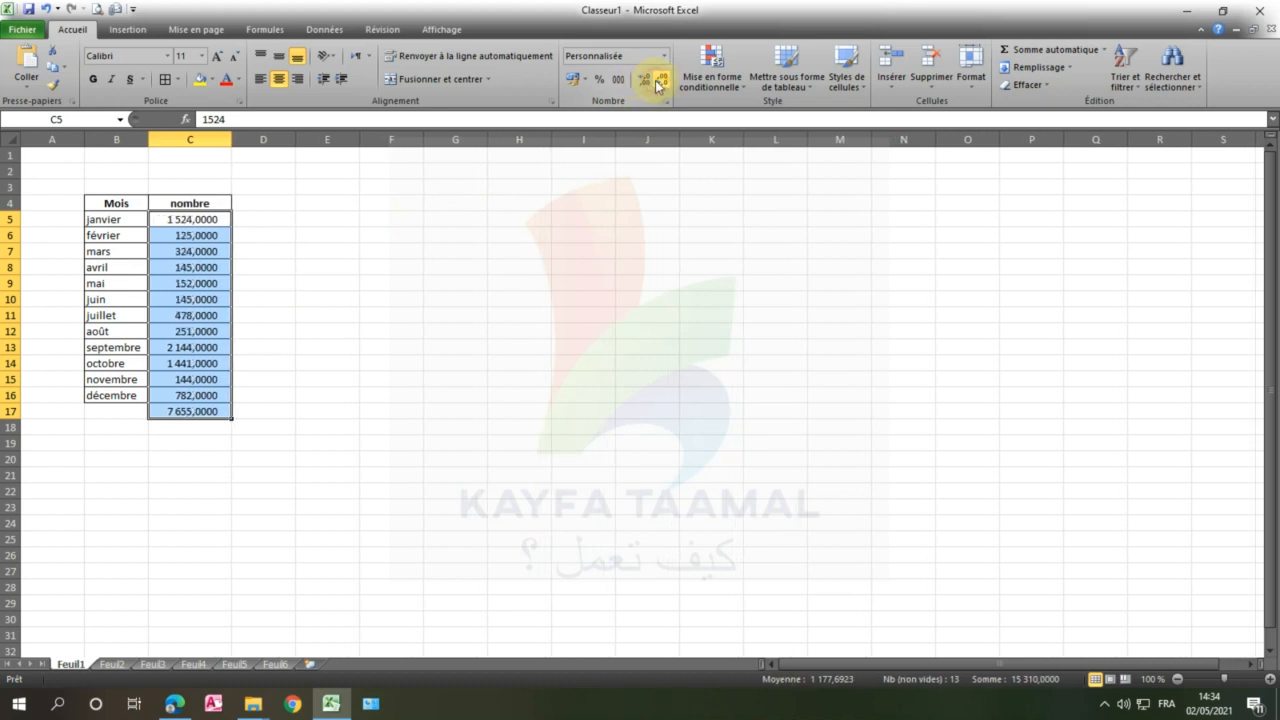
{"action": "left_click", "coordinate": [658, 84]}
{"action": "left_click", "coordinate": [658, 84]}
{"action": "left_click", "coordinate": [658, 84]}
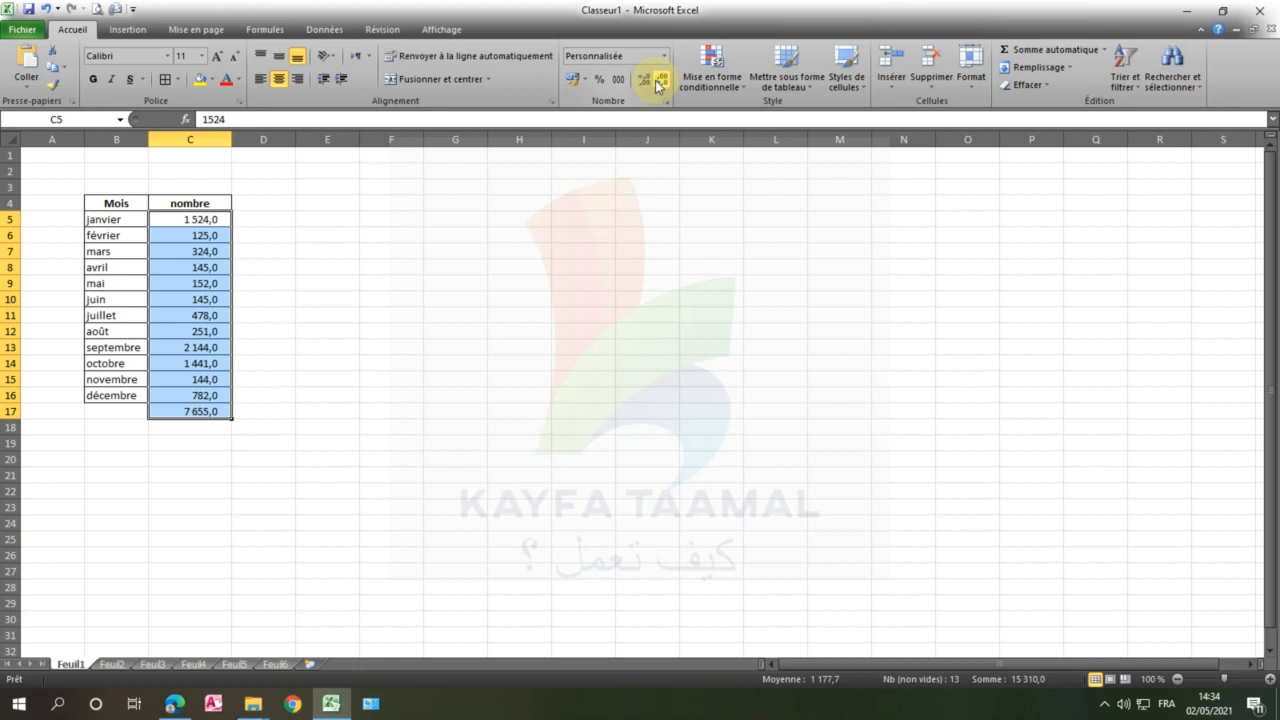
{"action": "left_click", "coordinate": [658, 84]}
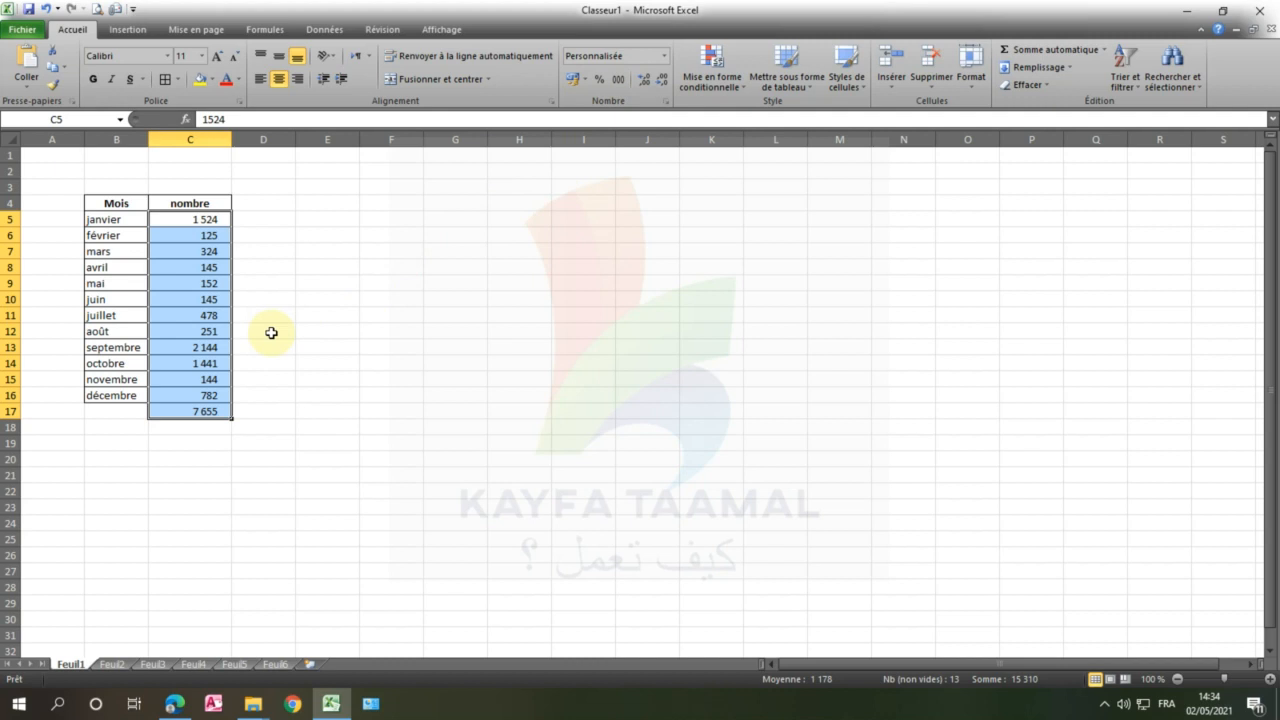
- Select the block of empty cells F9:J16 beside the month table
{"action": "left_click", "coordinate": [371, 357]}
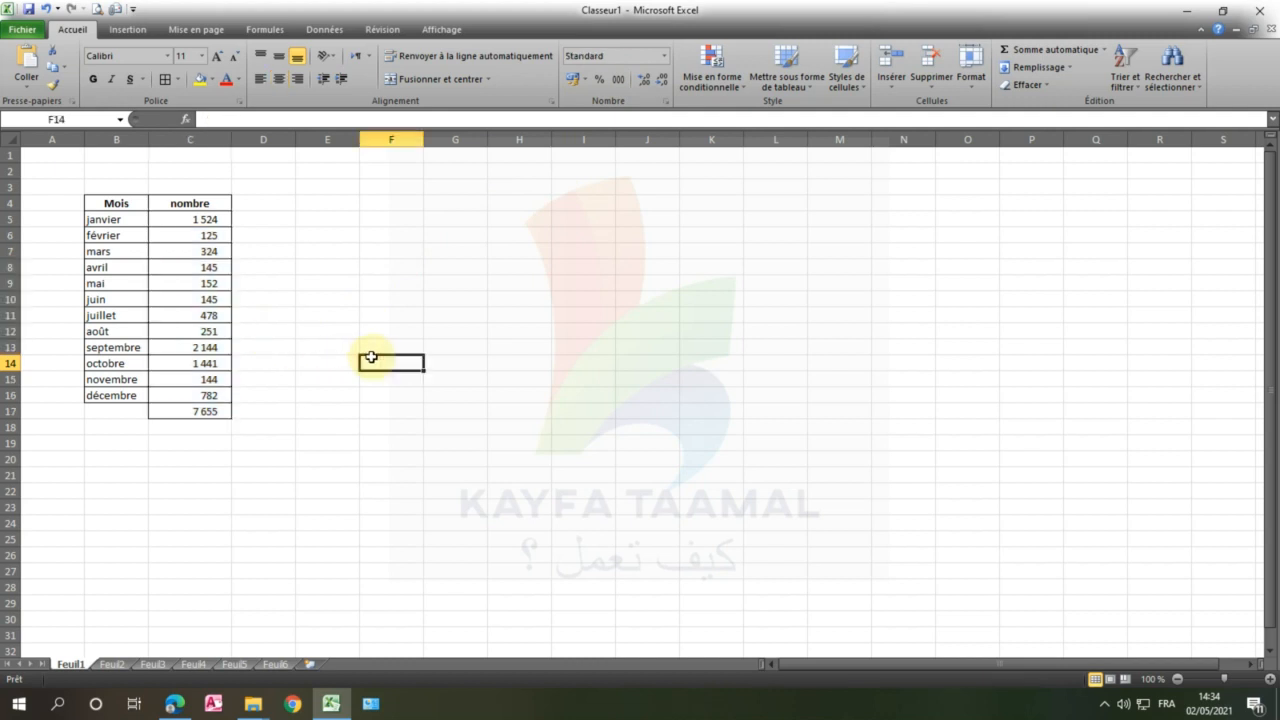
{"action": "left_click", "coordinate": [407, 282]}
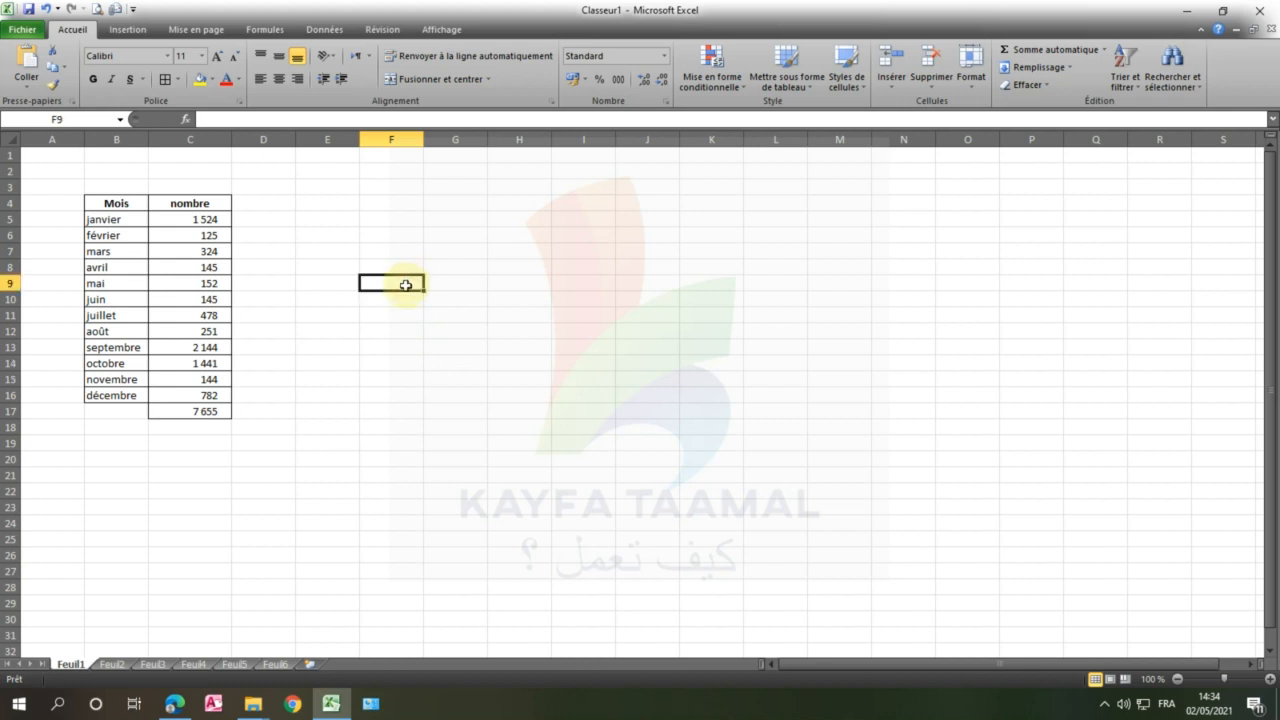
{"action": "left_click", "coordinate": [400, 329]}
{"action": "left_click_drag", "start_coordinate": [400, 286], "coordinate": [642, 393]}
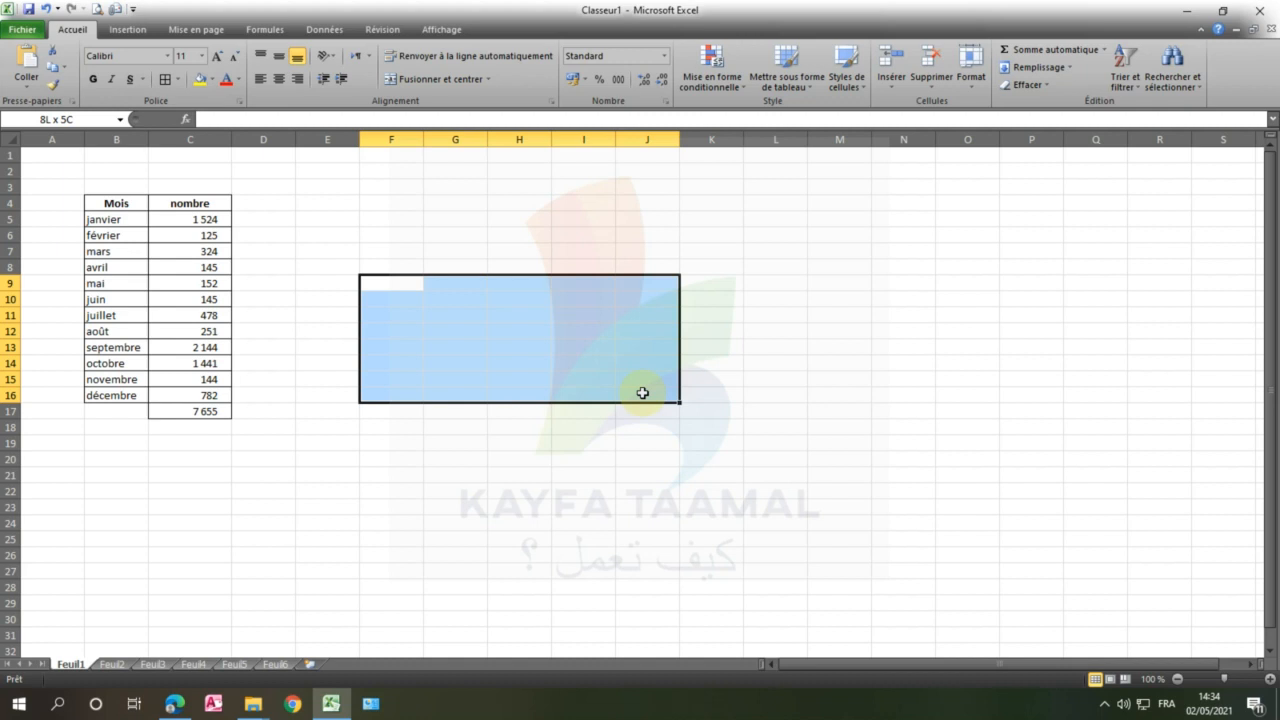
{"action": "left_click_drag", "start_coordinate": [643, 393], "coordinate": [643, 392]}
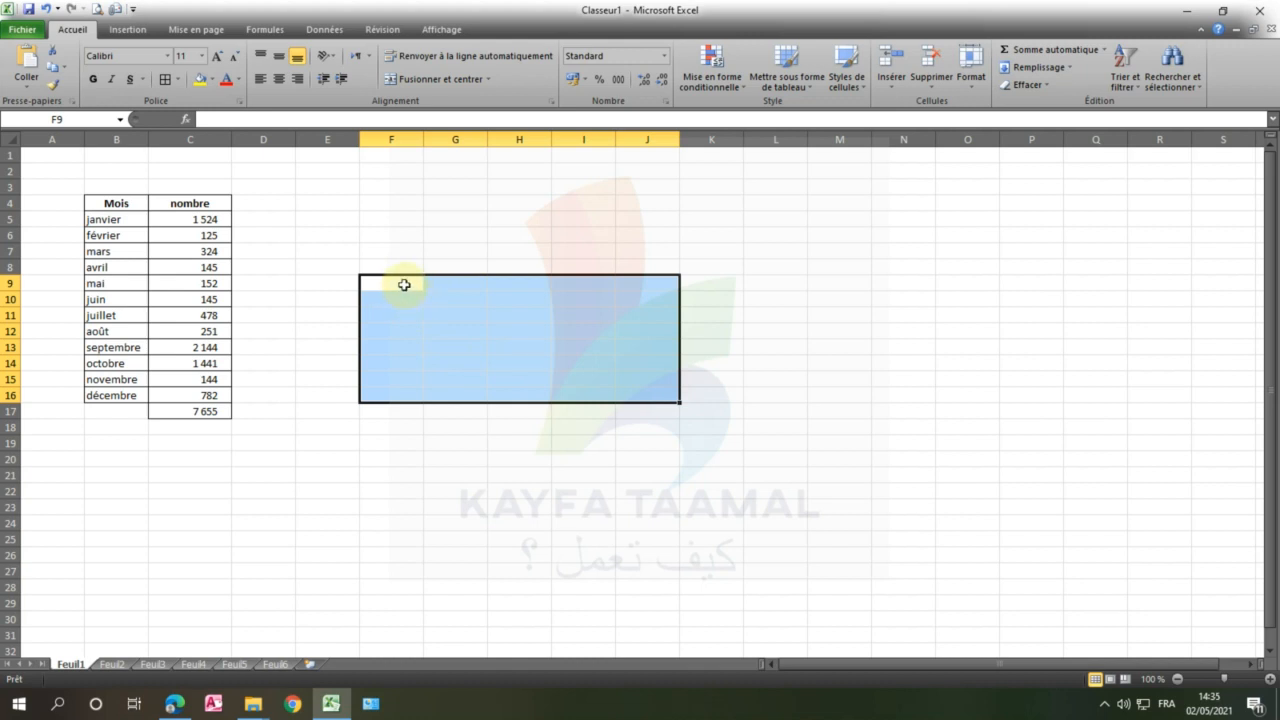
{"action": "left_click_drag", "start_coordinate": [392, 282], "coordinate": [637, 392]}
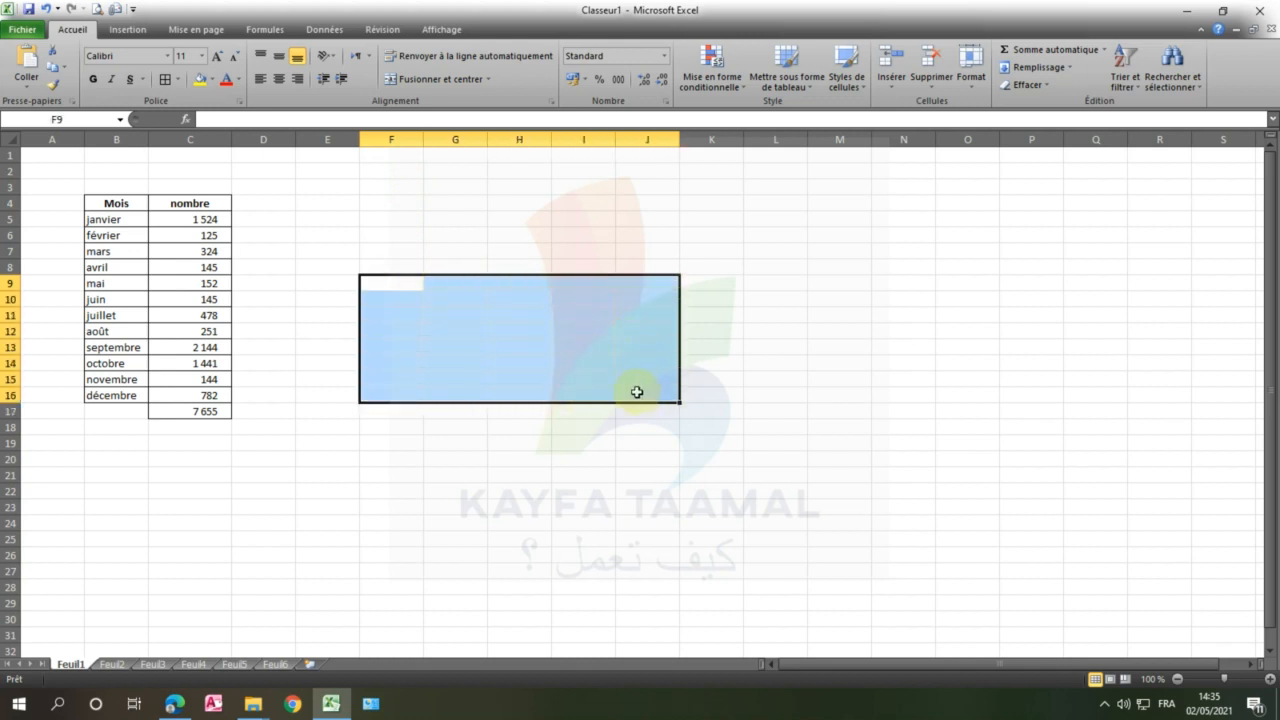
{"action": "left_click", "coordinate": [76, 121]}
{"action": "left_click", "coordinate": [42, 120]}
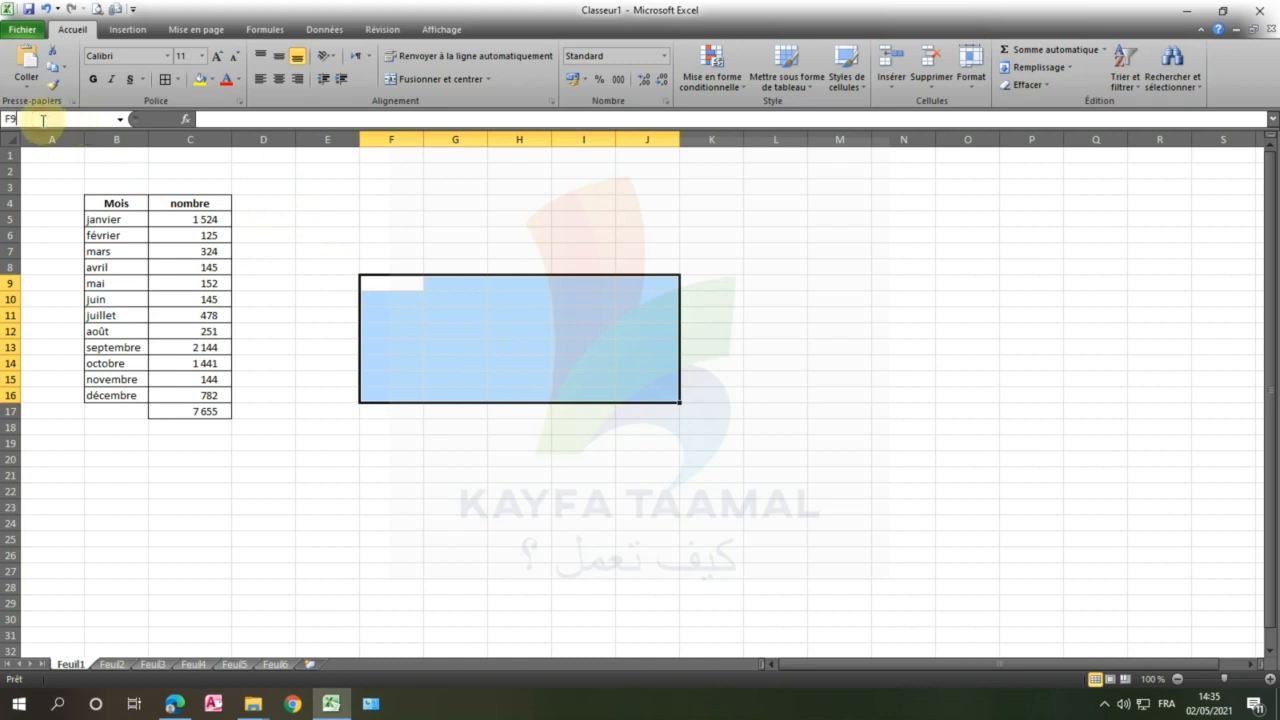
- Deselect the current block, then select the range F9:J16 by entering its reference
{"action": "left_click", "coordinate": [458, 252]}
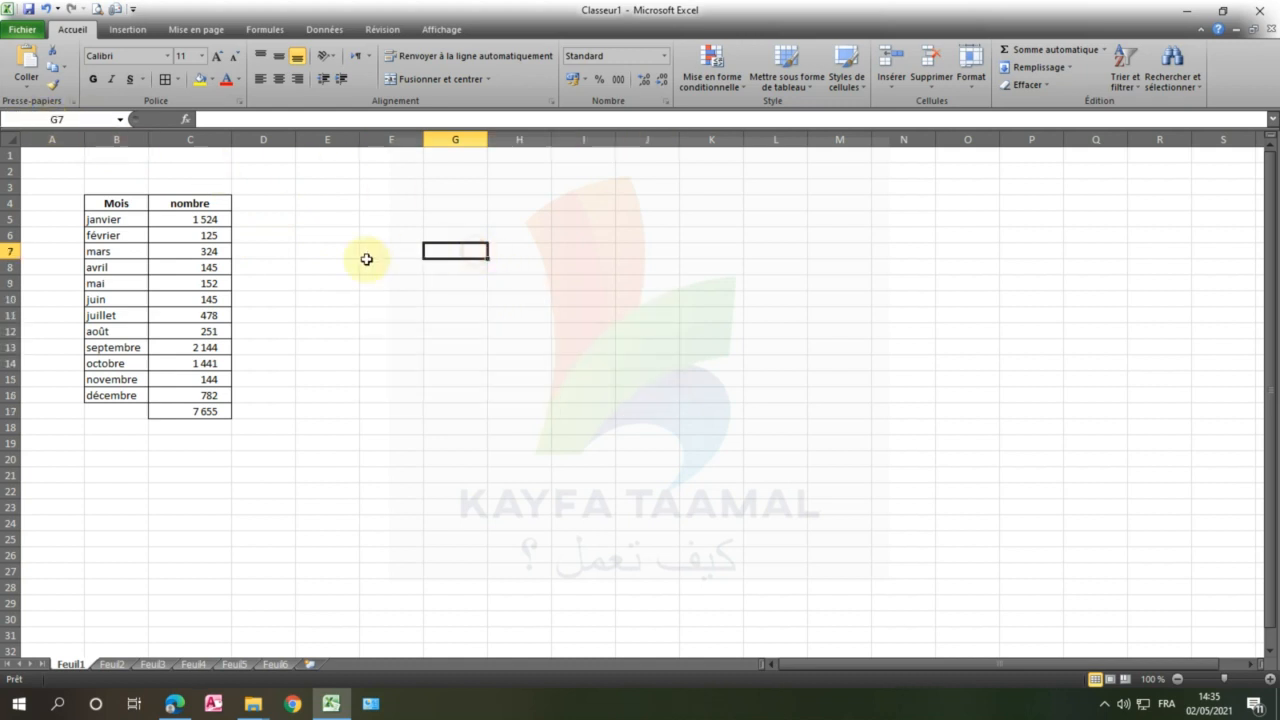
{"action": "left_click", "coordinate": [52, 120]}
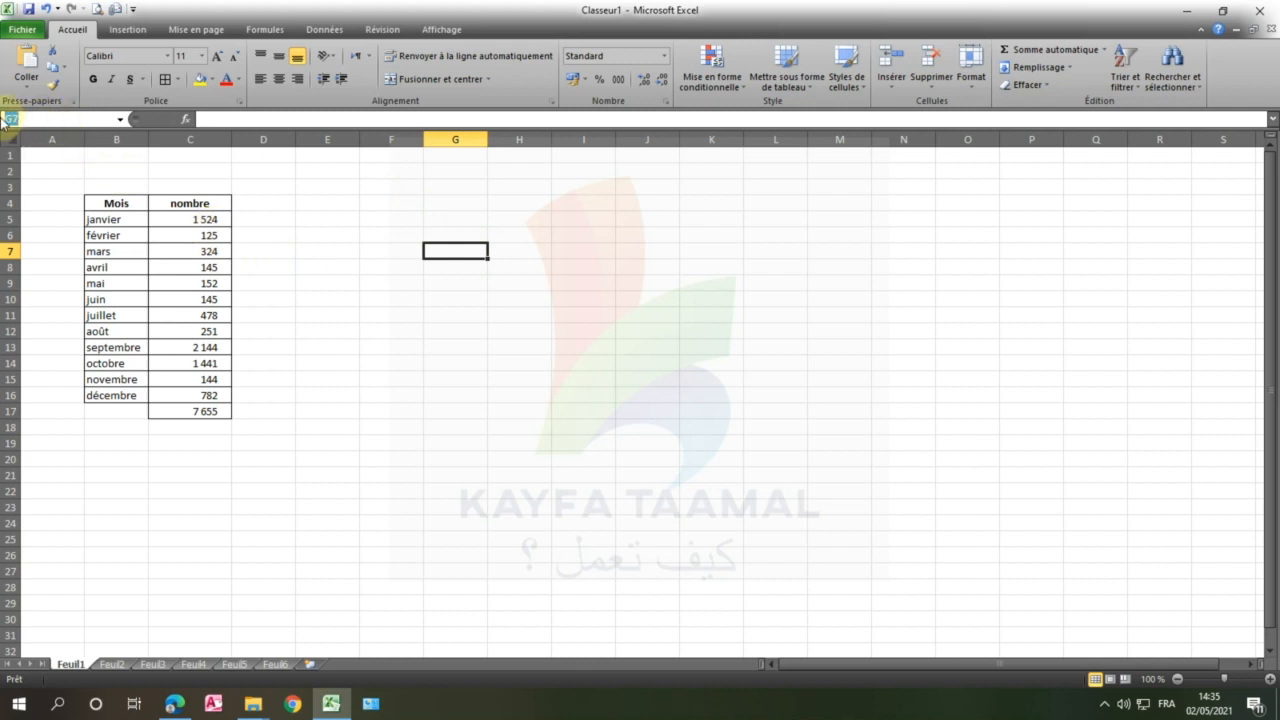
{"action": "key", "text": "BackSpace"}
{"action": "type", "text": "F9:J16"}
{"action": "key", "text": "Return"}
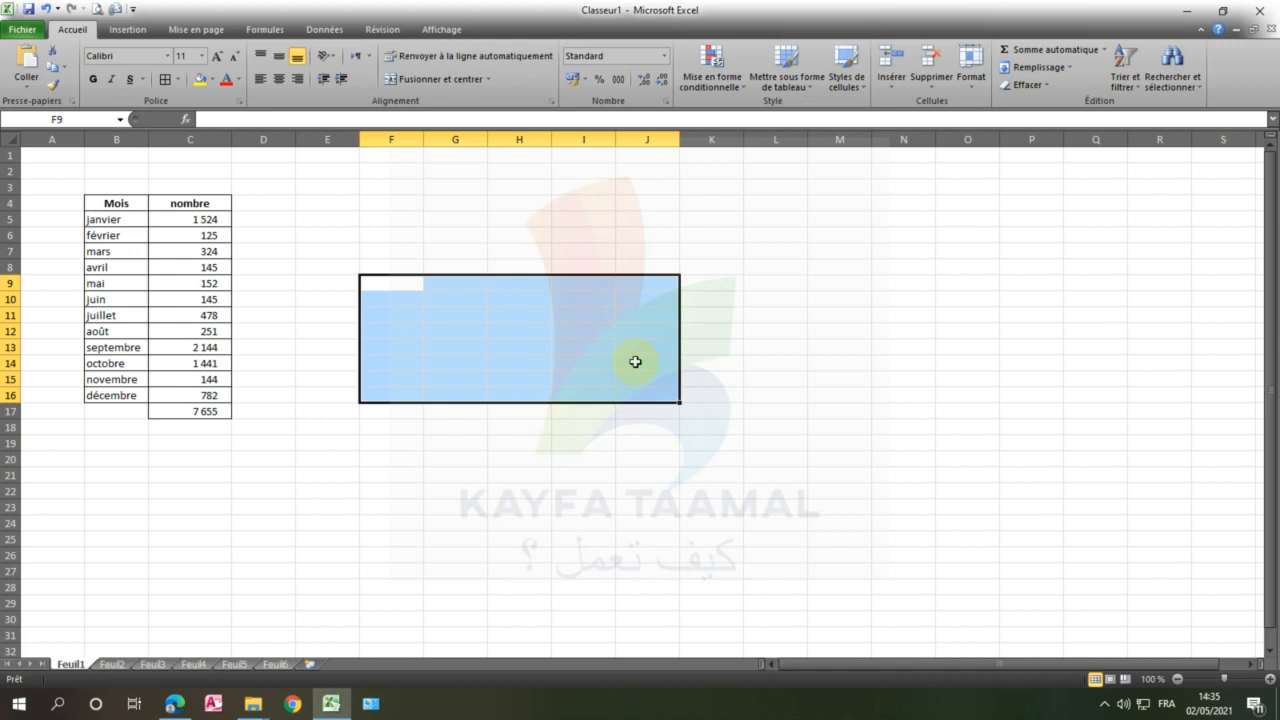
- Enter 15, 16 and 15 in cells F9, G9 and H9 while keeping the range F9:J16 selected
{"action": "type", "text": "15"}
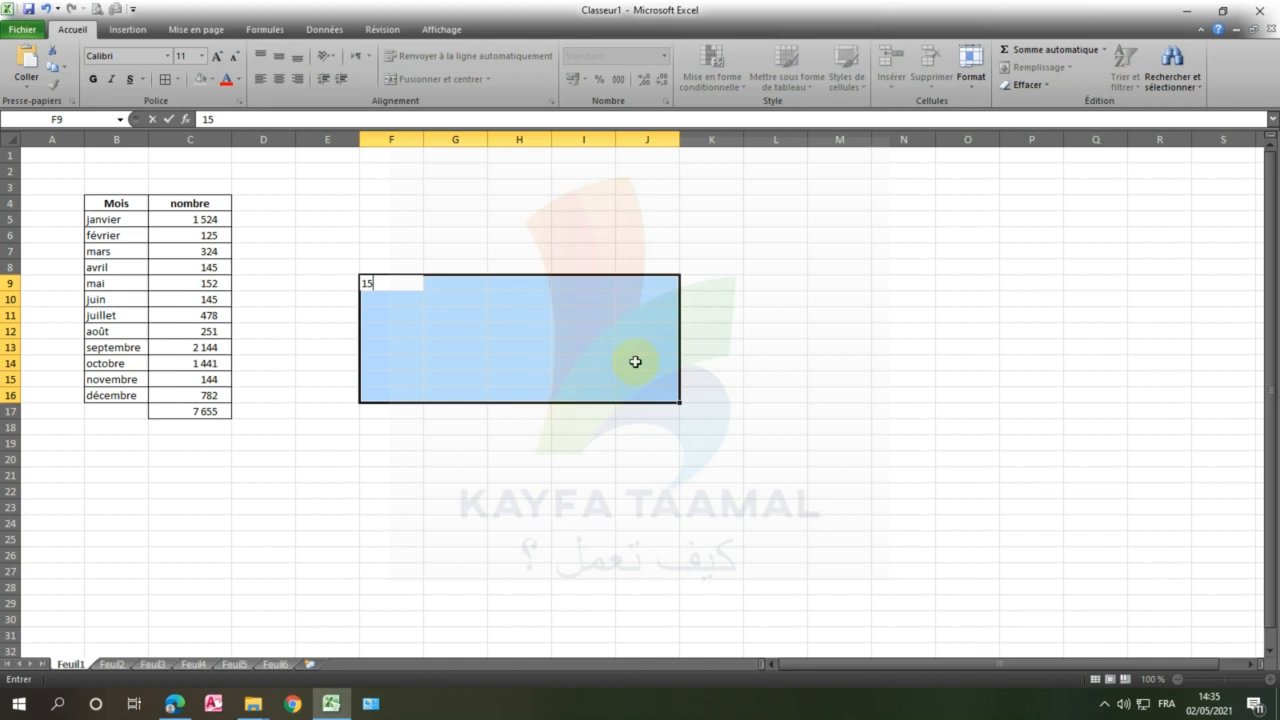
{"action": "key", "text": "Tab"}
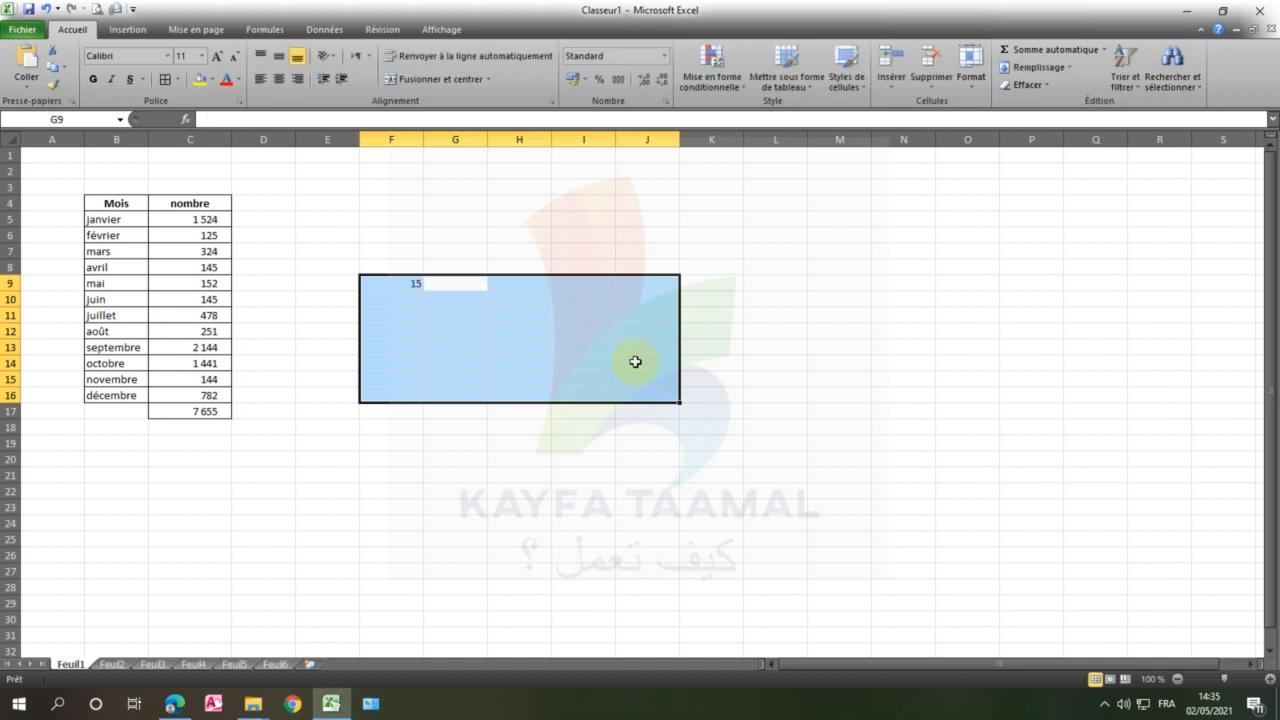
{"action": "type", "text": "16"}
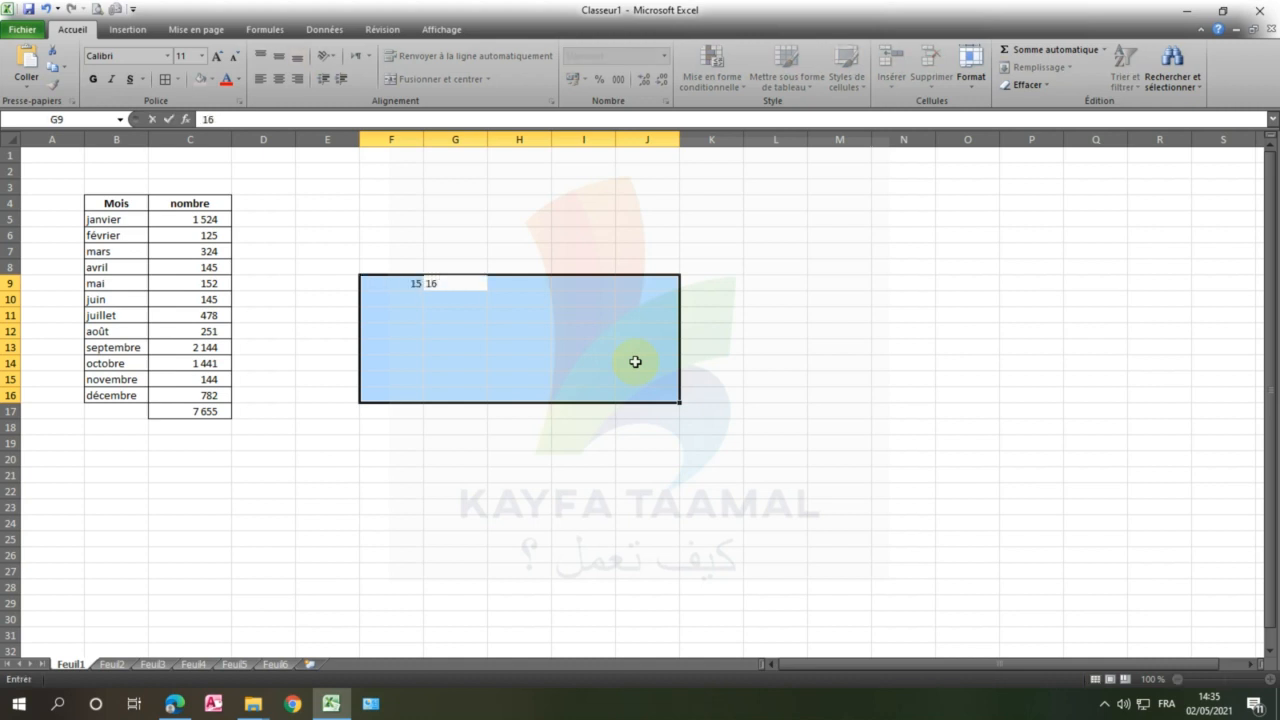
{"action": "key", "text": "Tab"}
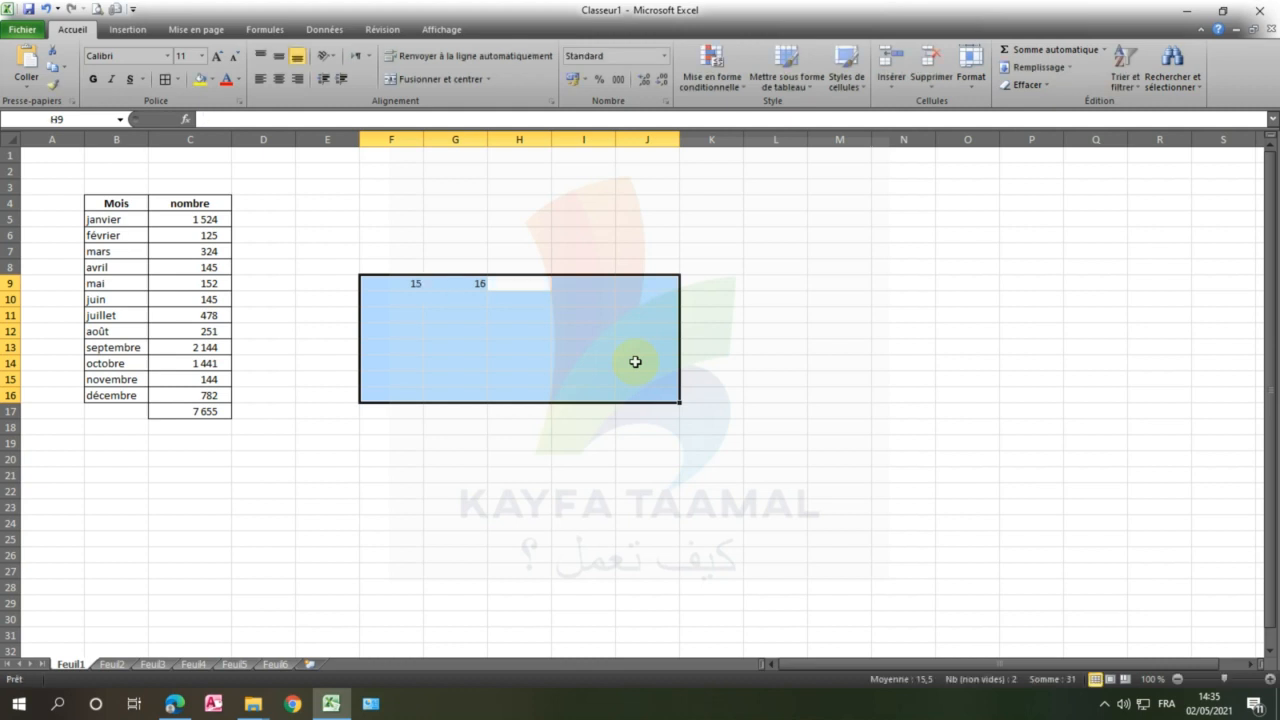
{"action": "type", "text": "15"}
{"action": "key", "text": "Tab"}
- Move the active cell row by row through the rest of the selected range F9:J16 and back to F9
{"action": "key", "text": "Tab"}
{"action": "key", "text": "Tab"}
{"action": "key", "text": "Tab"}
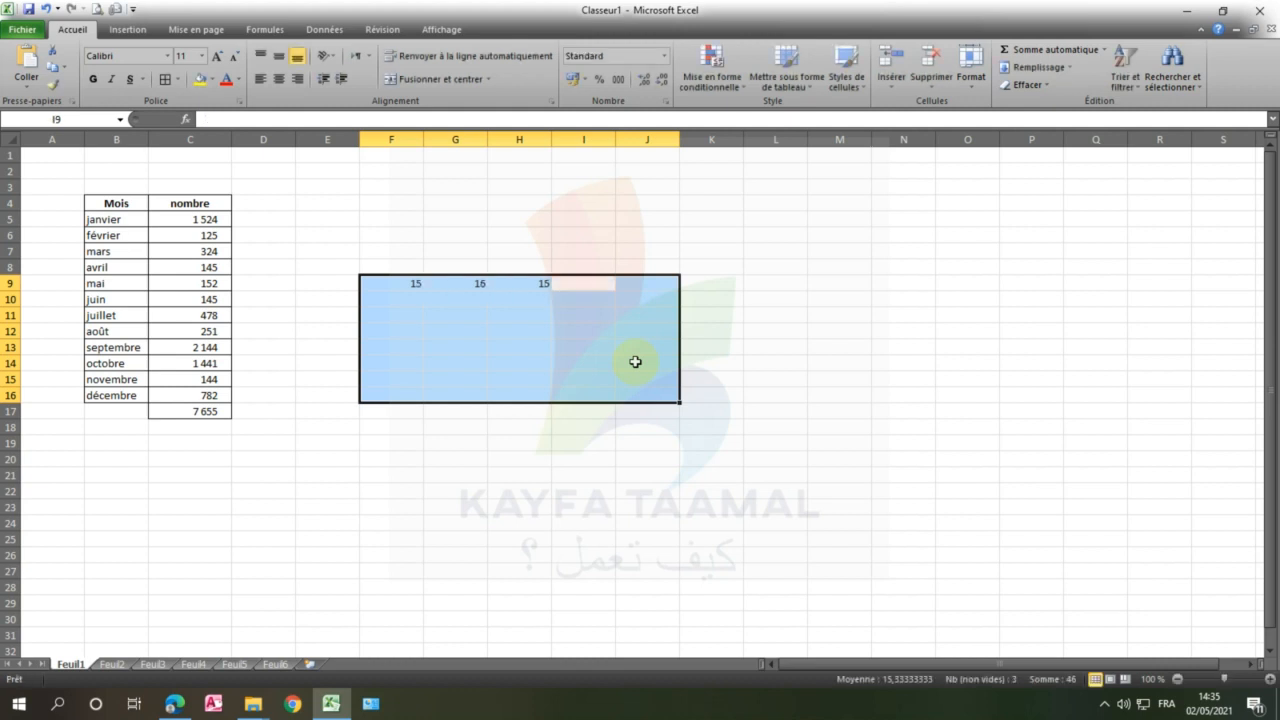
{"action": "key", "text": "Tab"}
{"action": "key", "text": "Tab"}
{"action": "key", "text": "Tab"}
{"action": "key", "text": "Tab"}
{"action": "key", "text": "Tab"}
{"action": "key", "text": "Tab"}
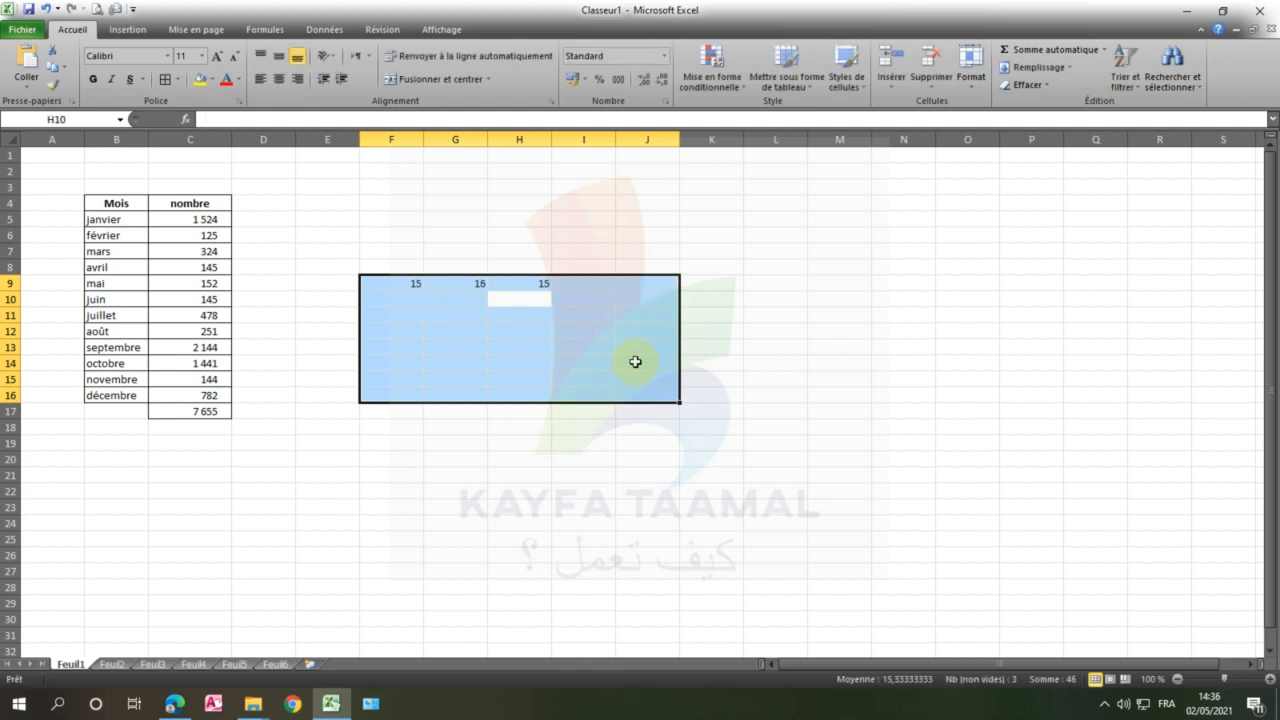
{"action": "key", "text": "Tab"}
{"action": "key", "text": "Tab"}
{"action": "key", "text": "Tab"}
{"action": "key", "text": "Tab"}
{"action": "key", "text": "Tab"}
{"action": "key", "text": "Tab"}
{"action": "key", "text": "Tab"}
{"action": "key", "text": "Tab"}
{"action": "key", "text": "Tab"}
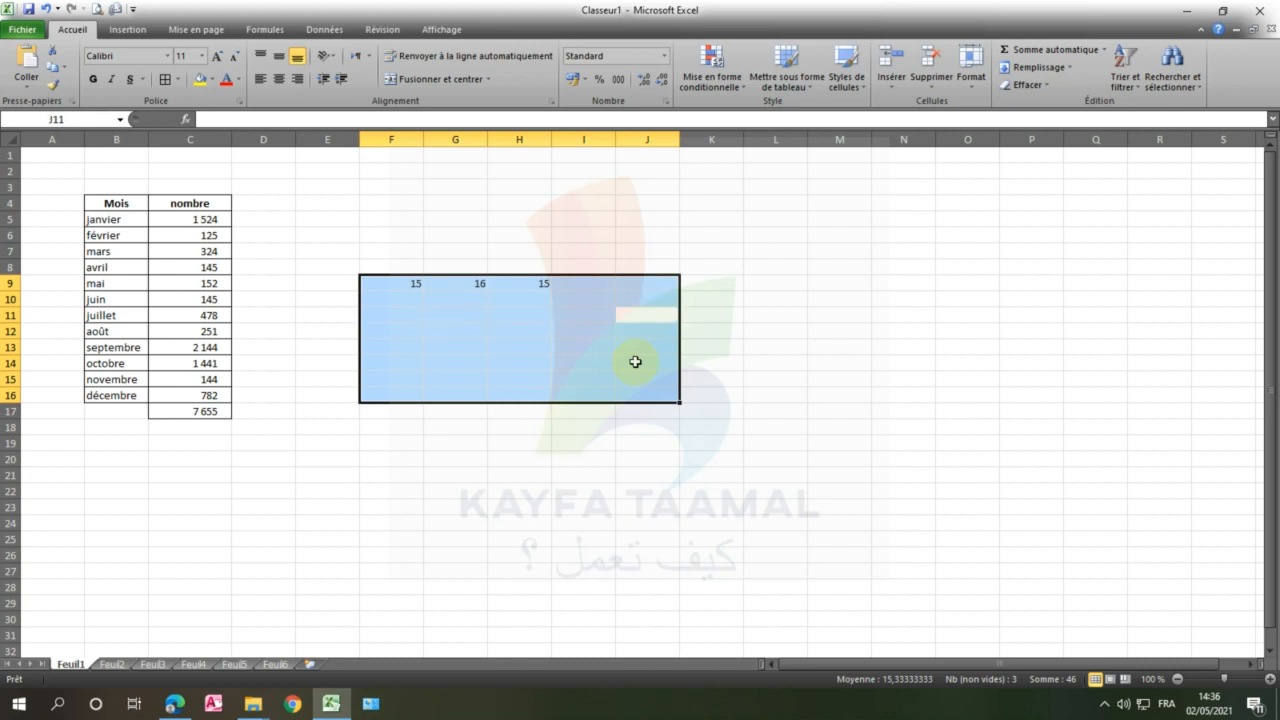
{"action": "key", "text": "Tab"}
{"action": "key", "text": "Tab"}
{"action": "key", "text": "Tab"}
{"action": "key", "text": "Tab"}
{"action": "key", "text": "Tab"}
{"action": "key", "text": "Tab"}
{"action": "key", "text": "Tab"}
{"action": "key", "text": "Tab"}
{"action": "key", "text": "Tab"}
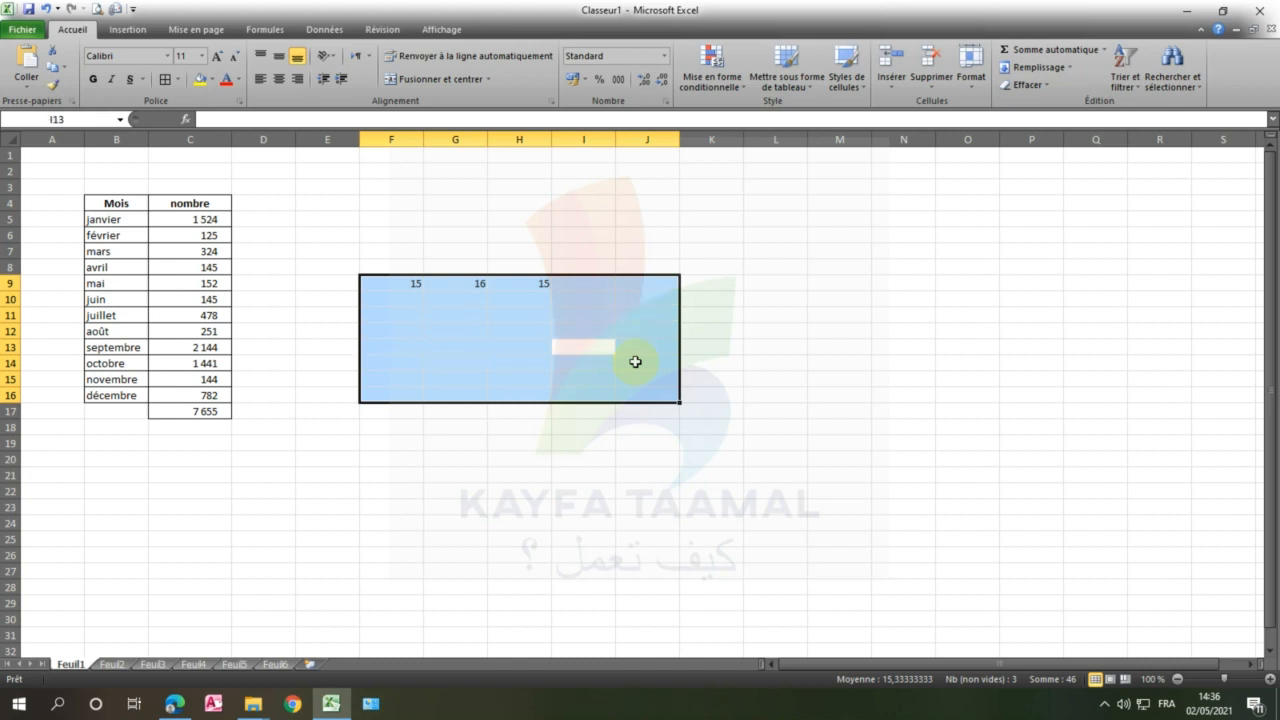
{"action": "key", "text": "Tab"}
{"action": "key", "text": "Tab"}
{"action": "key", "text": "Tab"}
{"action": "key", "text": "Tab"}
{"action": "key", "text": "Tab"}
{"action": "key", "text": "Tab"}
{"action": "key", "text": "Tab"}
{"action": "key", "text": "Tab"}
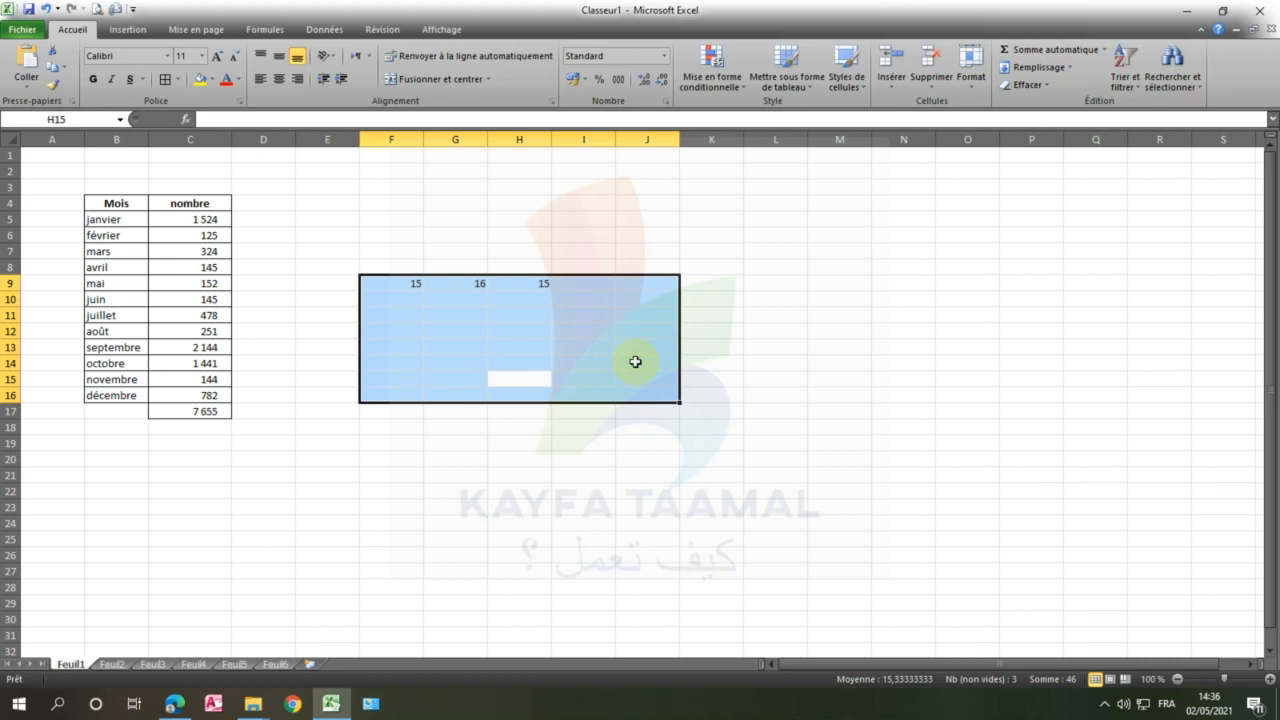
{"action": "key", "text": "Tab"}
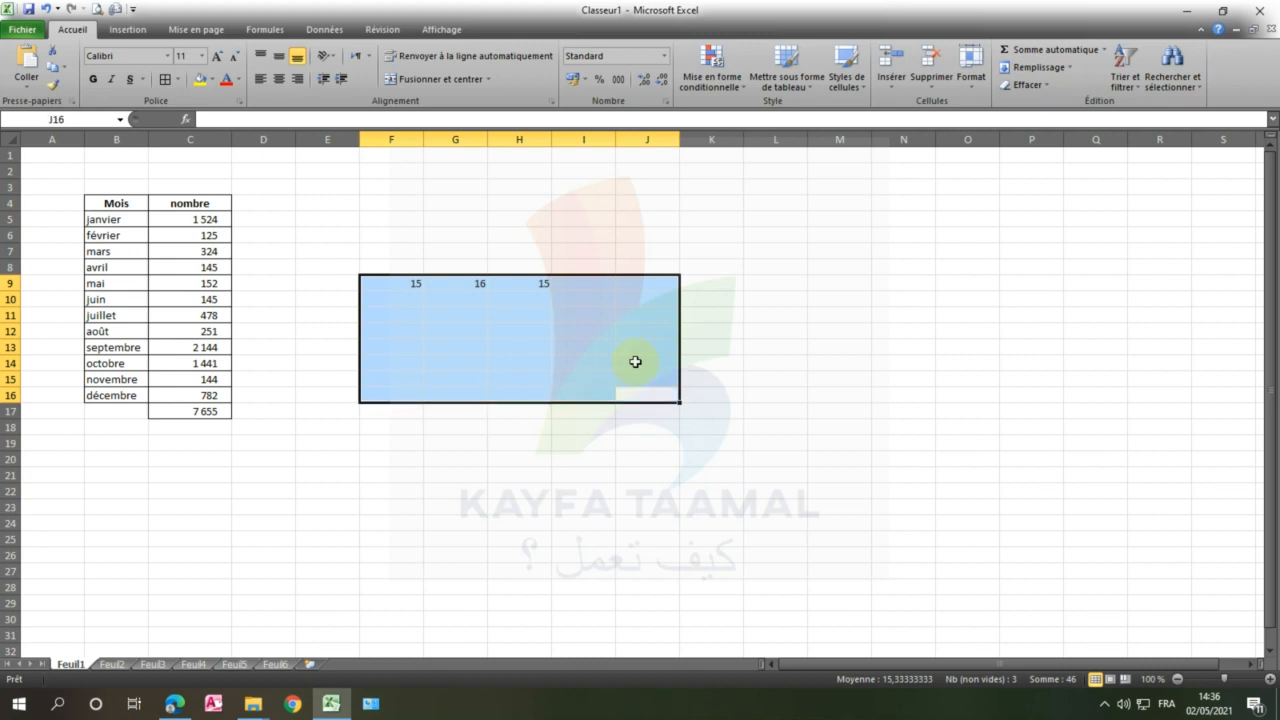
{"action": "key", "text": "Tab"}
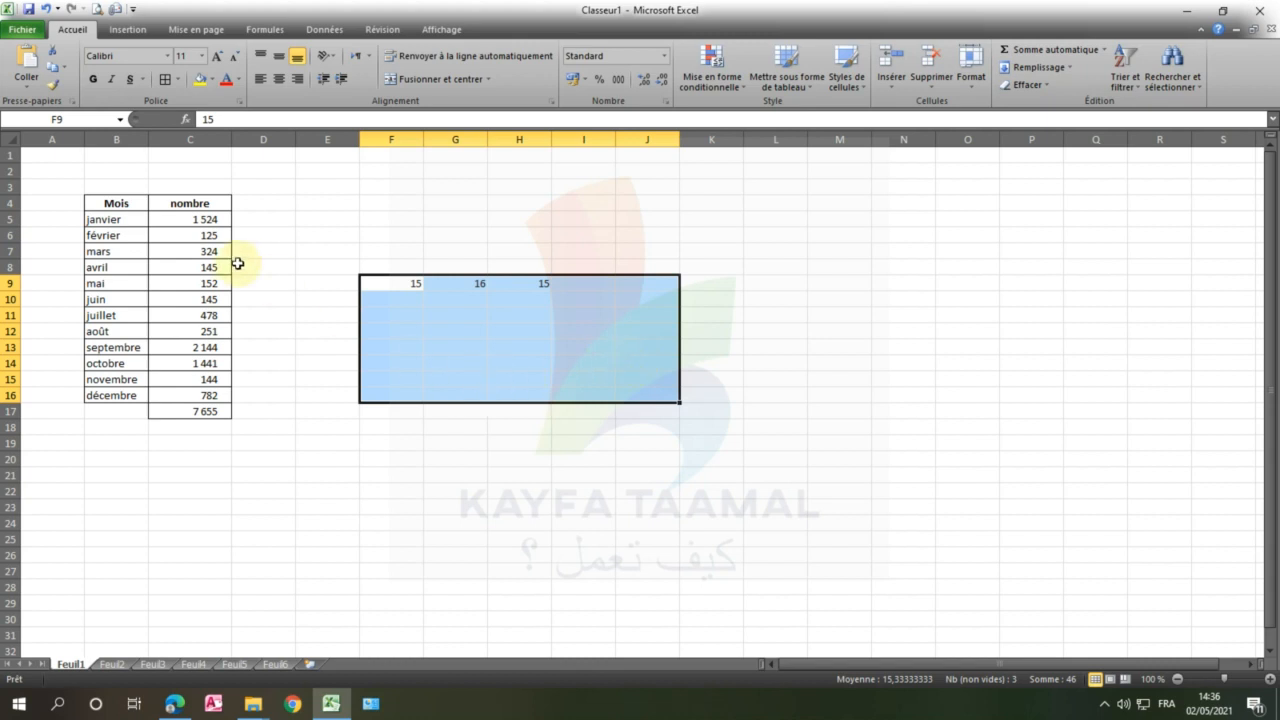
- Enter 1 in D5 beside janvier and fill down to D16 as an incremented series
{"action": "left_click", "coordinate": [280, 221]}
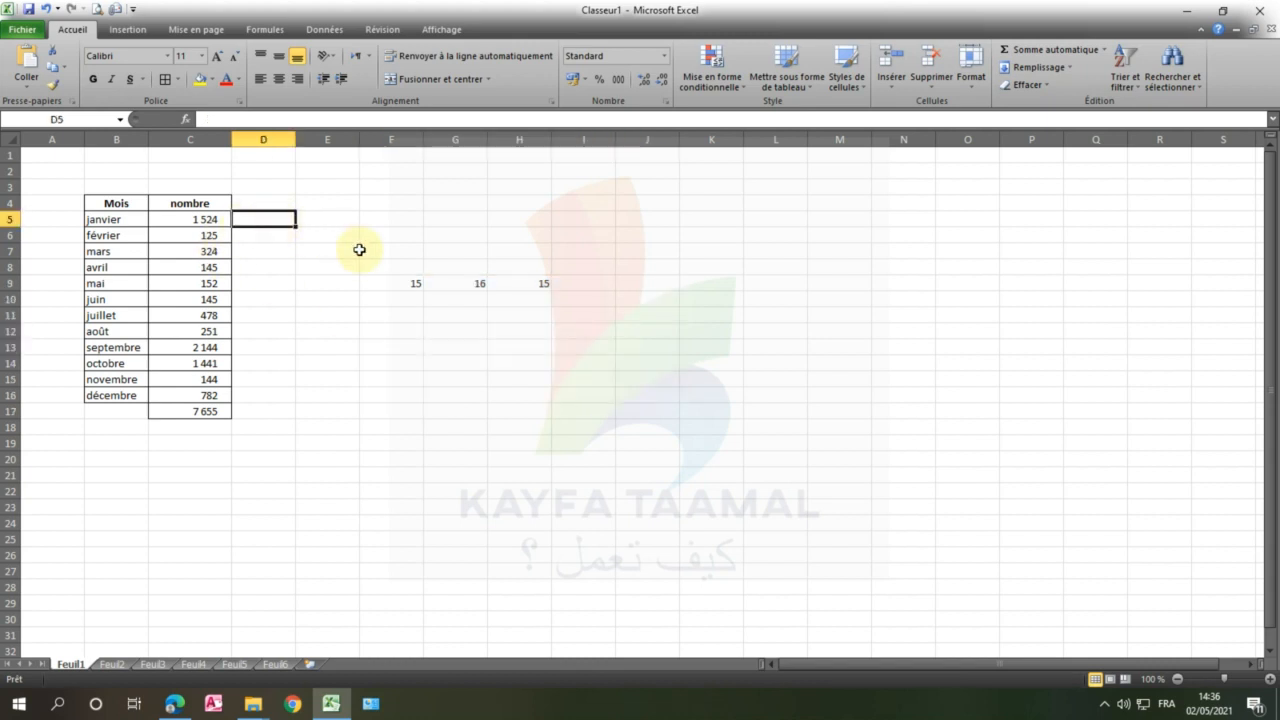
{"action": "type", "text": "1"}
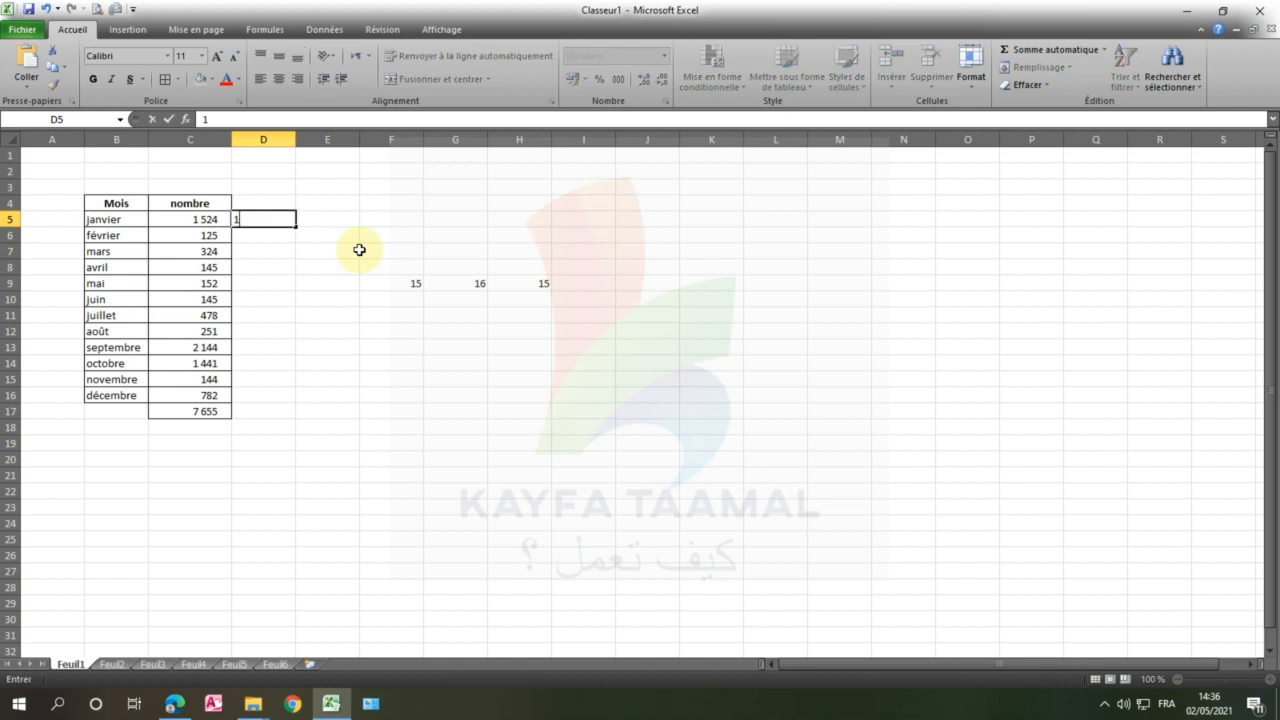
{"action": "key", "text": "Return"}
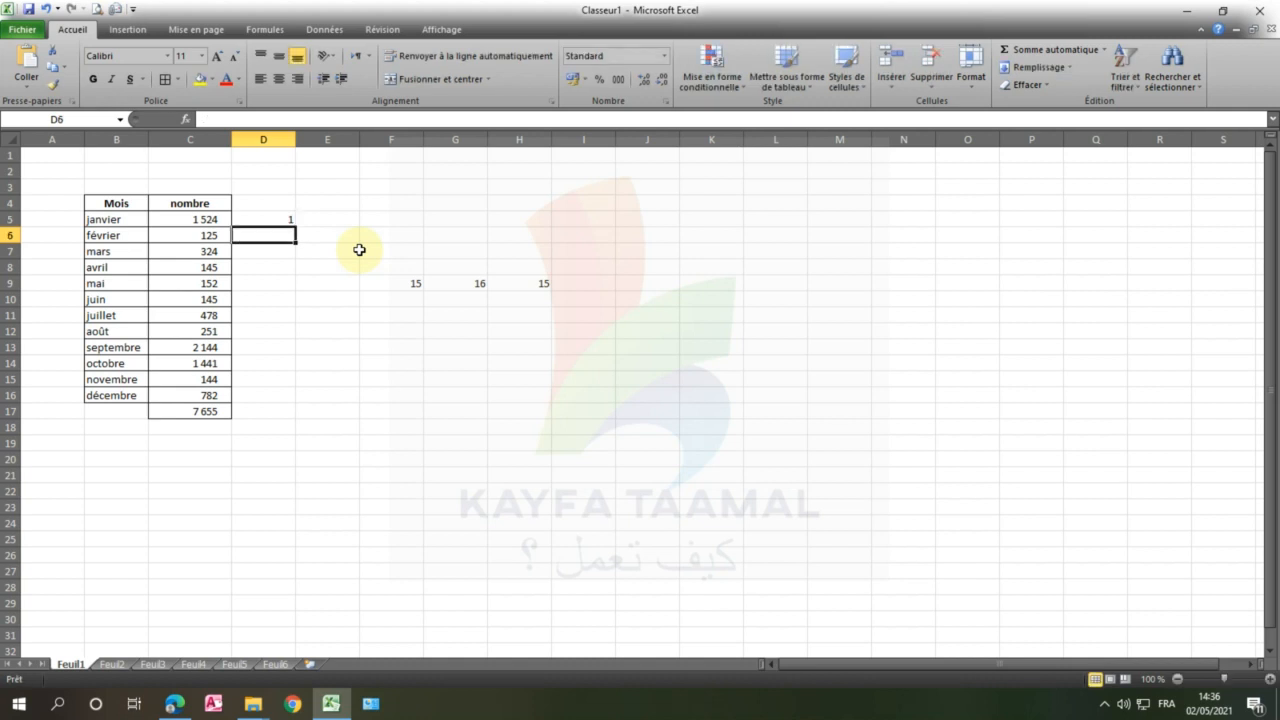
{"action": "left_click", "coordinate": [283, 218]}
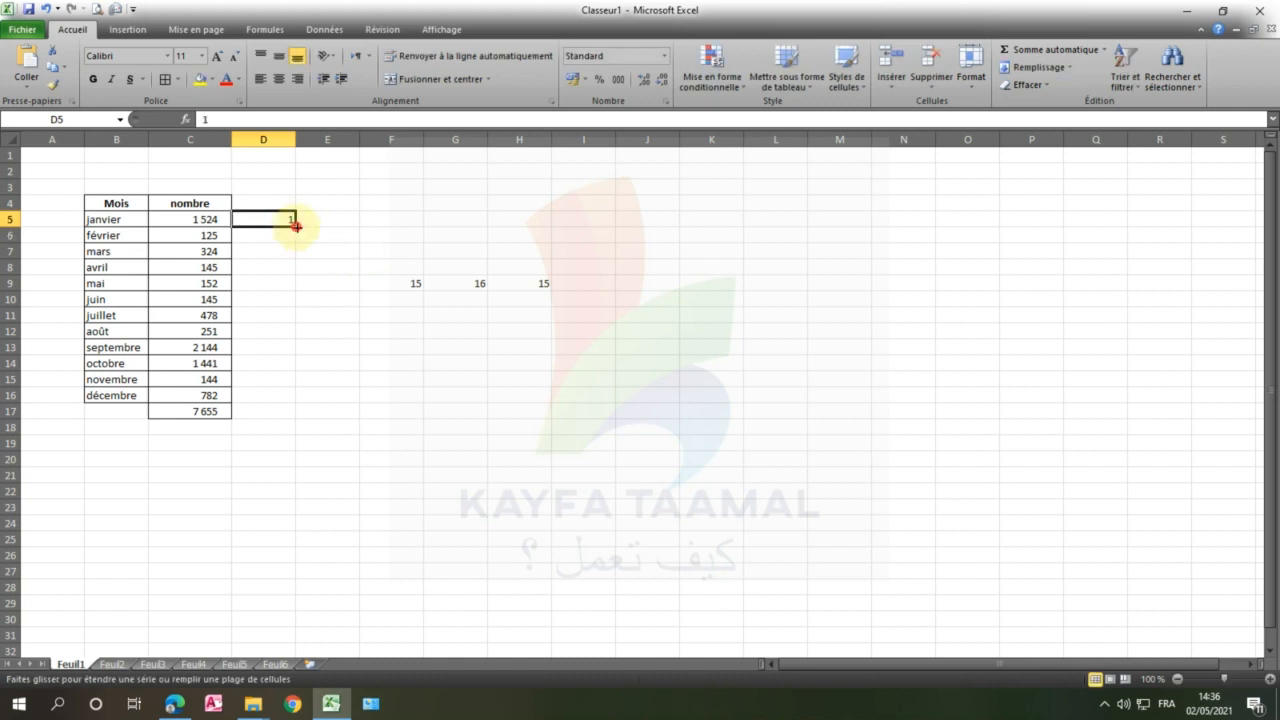
{"action": "left_click_drag", "start_coordinate": [296, 226], "coordinate": [276, 408]}
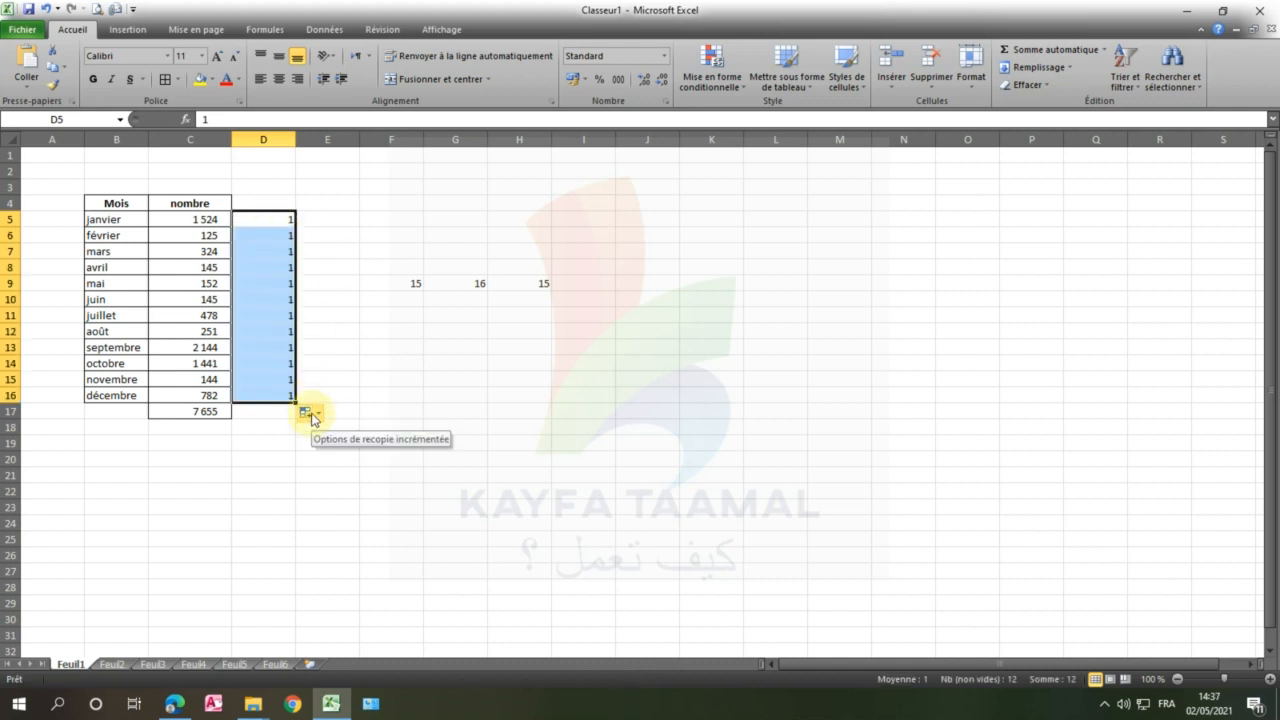
{"action": "left_click", "coordinate": [311, 416]}
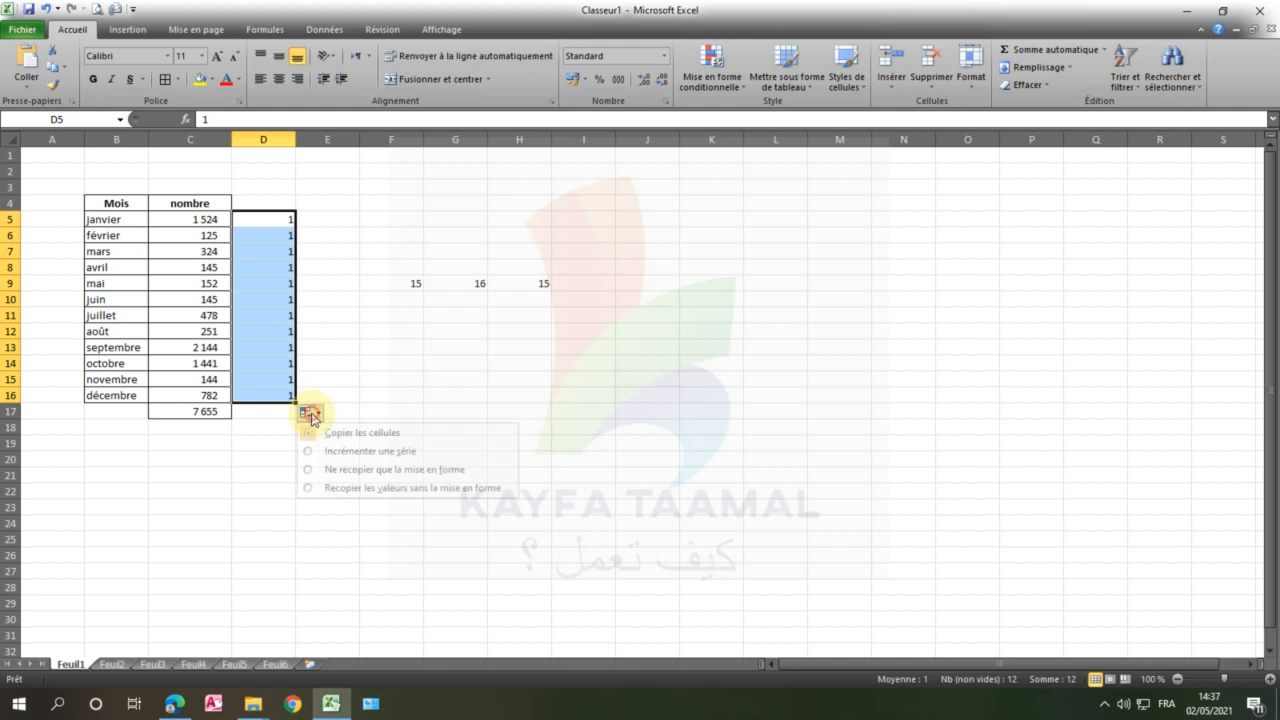
{"action": "left_click", "coordinate": [337, 453]}
- Apply all borders to the month numbers in D5:D16
{"action": "left_click_drag", "start_coordinate": [285, 223], "coordinate": [286, 397]}
{"action": "left_click_drag", "start_coordinate": [278, 219], "coordinate": [277, 394]}
{"action": "left_click", "coordinate": [165, 79]}
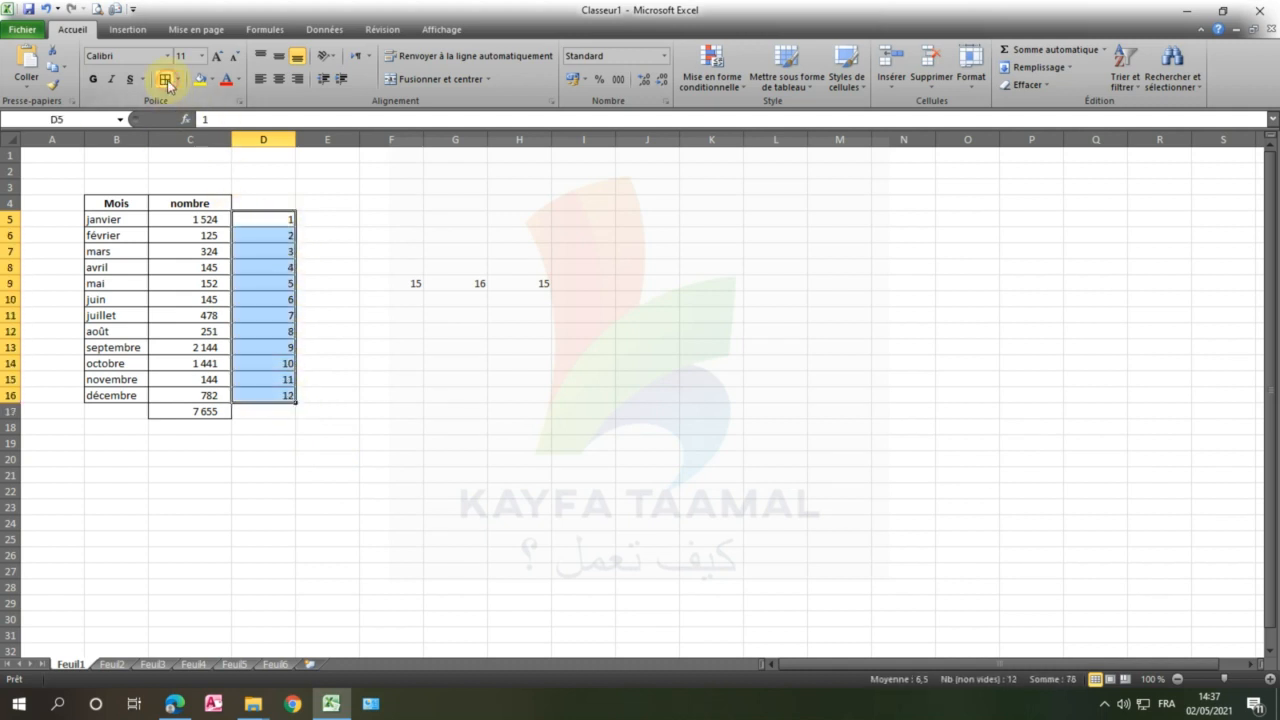
{"action": "left_click", "coordinate": [356, 235]}
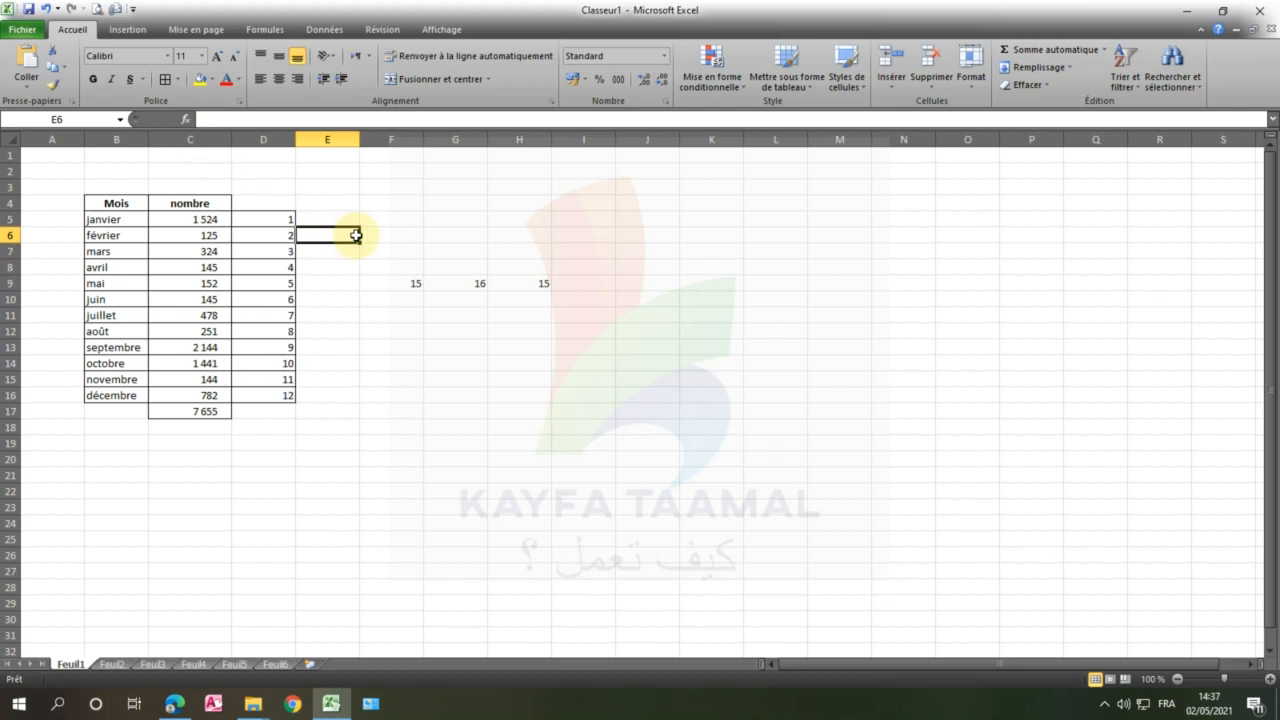